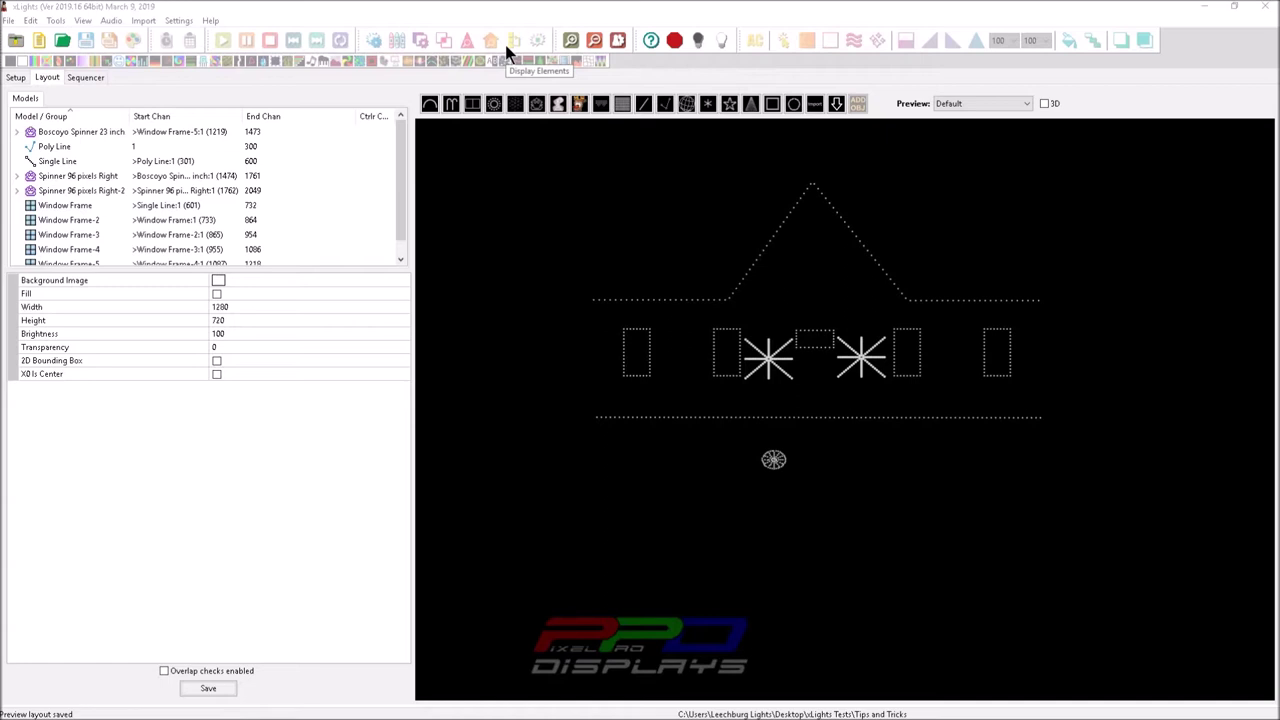
- Draw a candy cane set below the left side of the house
click(452, 106)
click(447, 105)
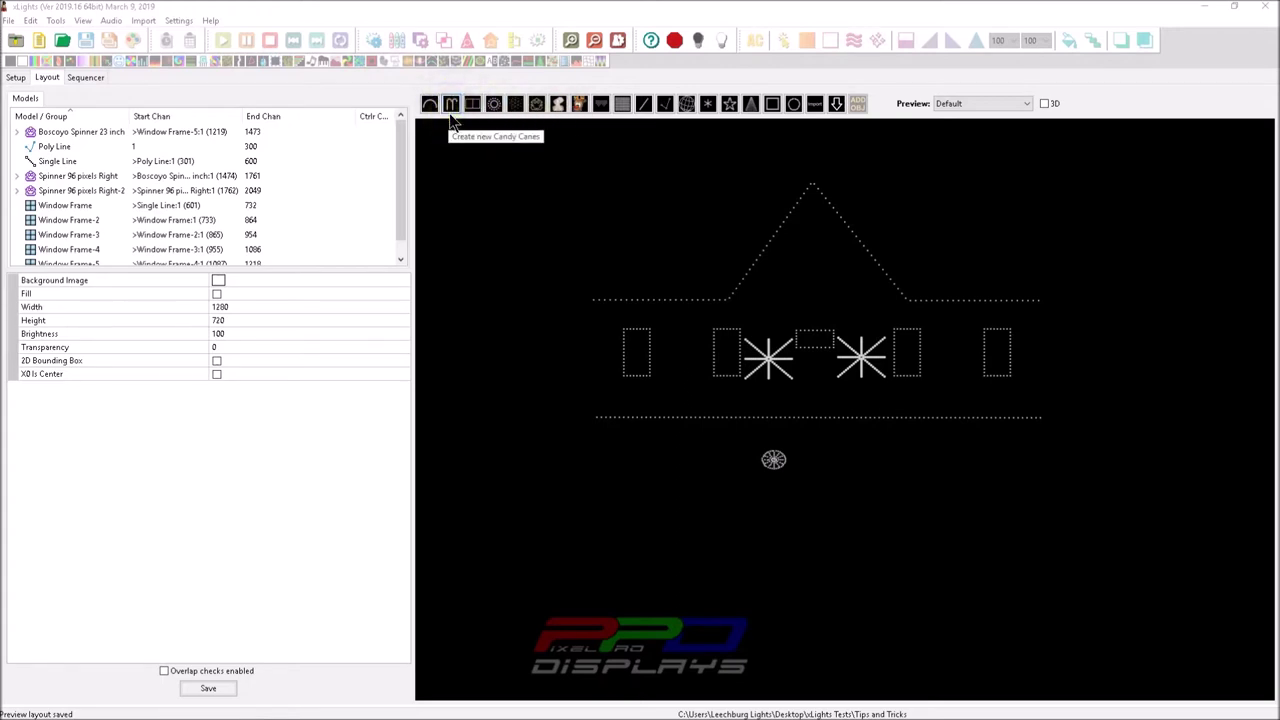
click(451, 107)
click(451, 107)
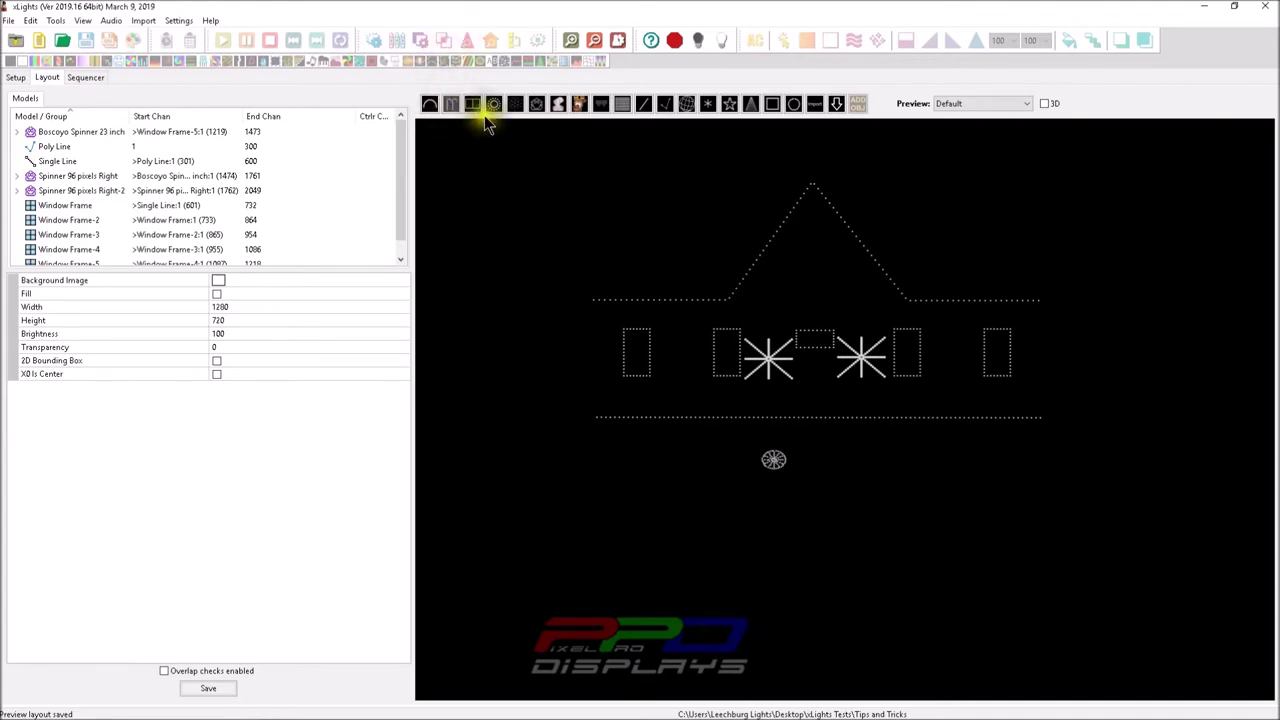
drag(504, 508, 789, 519)
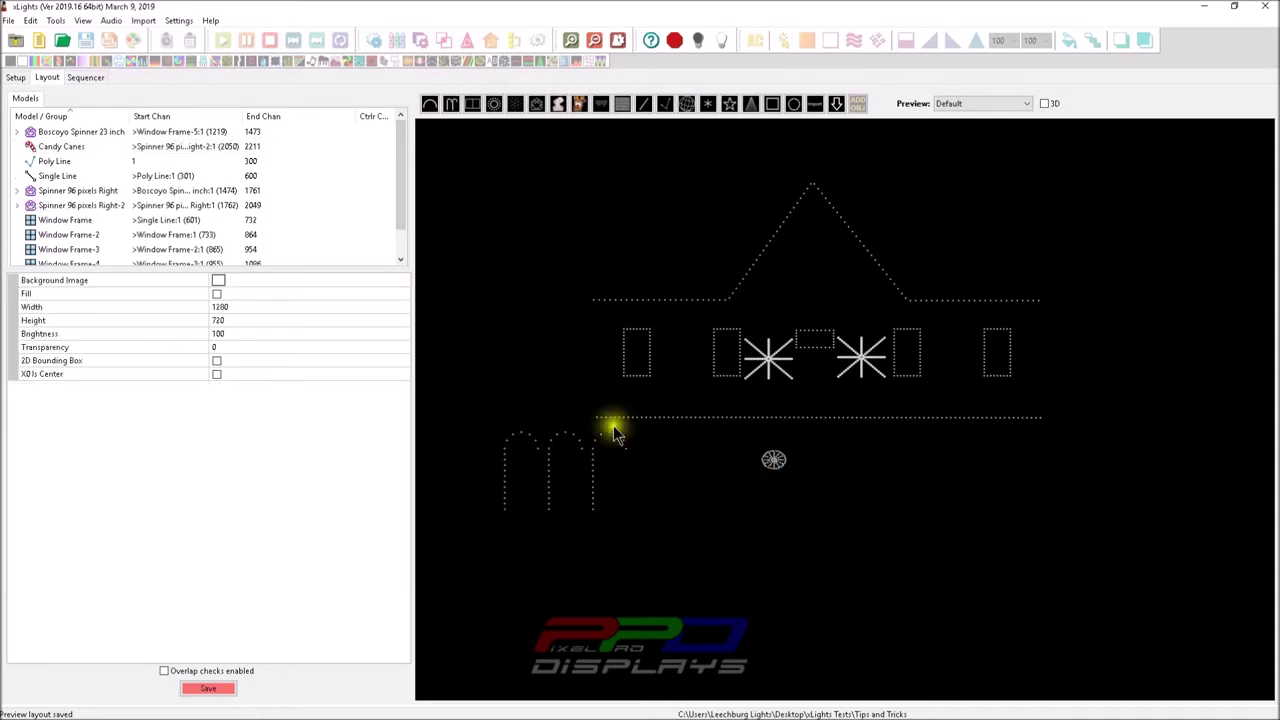
- Draw several more small candy cane models at the upper left of the layout
click(452, 106)
mouse_move(470, 240)
mouse_down()
mouse_move(557, 263)
mouse_move(506, 257)
mouse_move(569, 289)
mouse_move(566, 349)
mouse_up()
drag(488, 350, 595, 412)
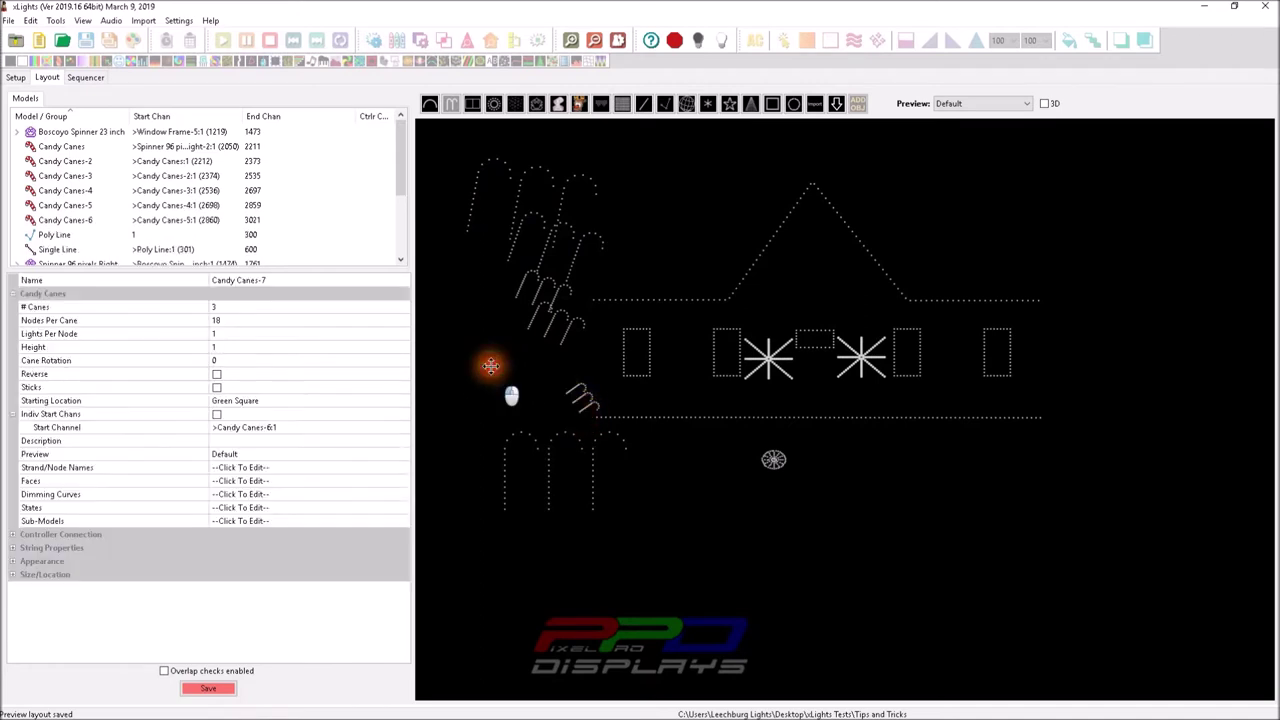
click(488, 340)
drag(515, 268, 537, 287)
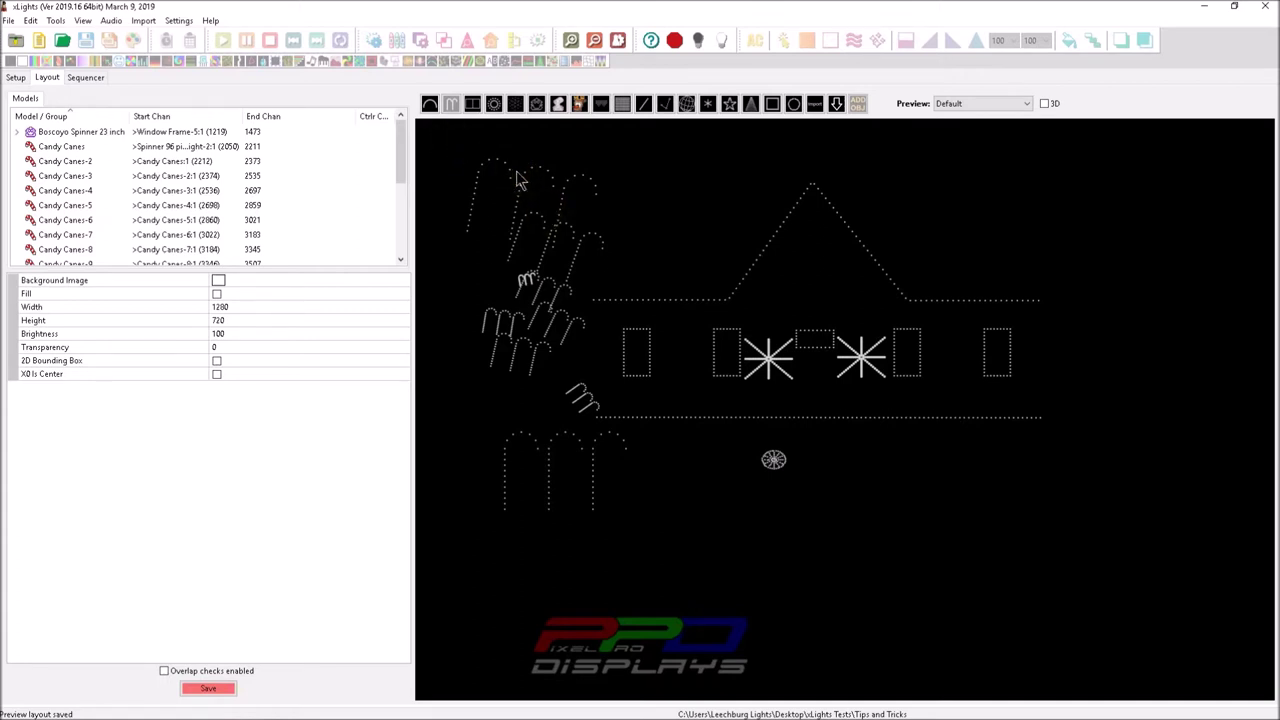
- Drag the roofline Poly Line back to its original position and lock it
click(452, 106)
drag(798, 301, 830, 312)
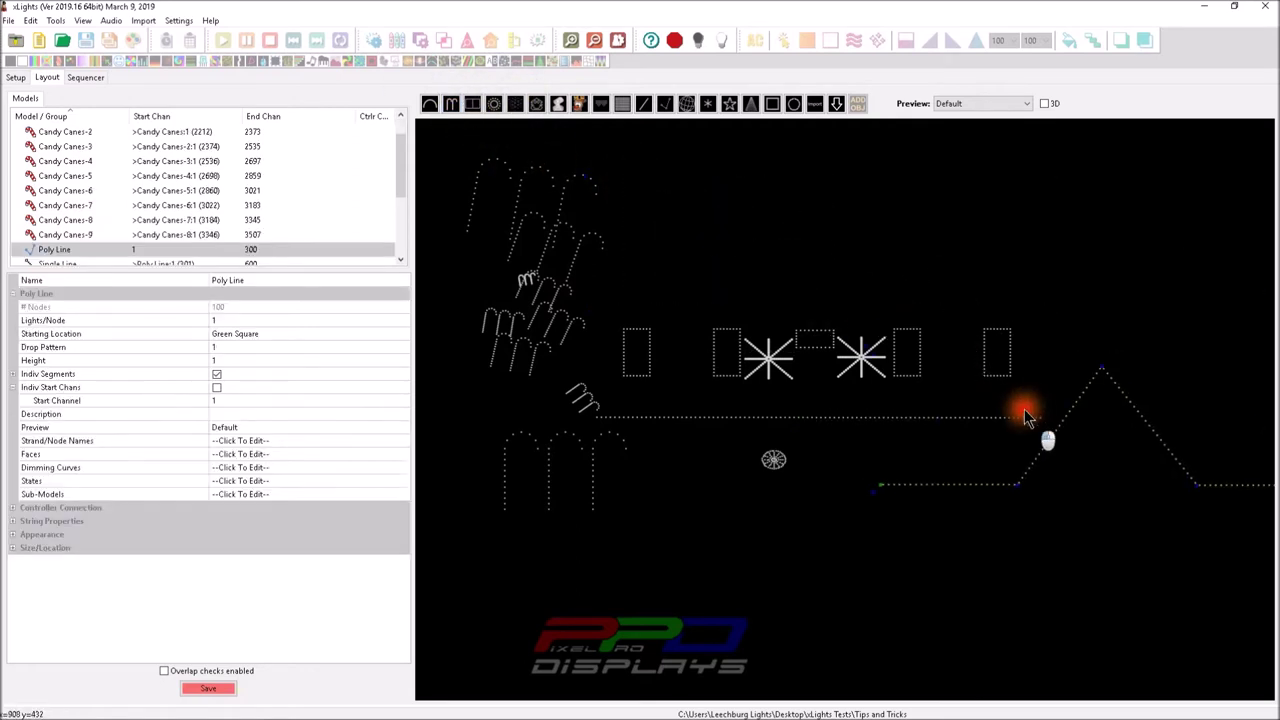
drag(766, 240, 741, 230)
right_click(778, 243)
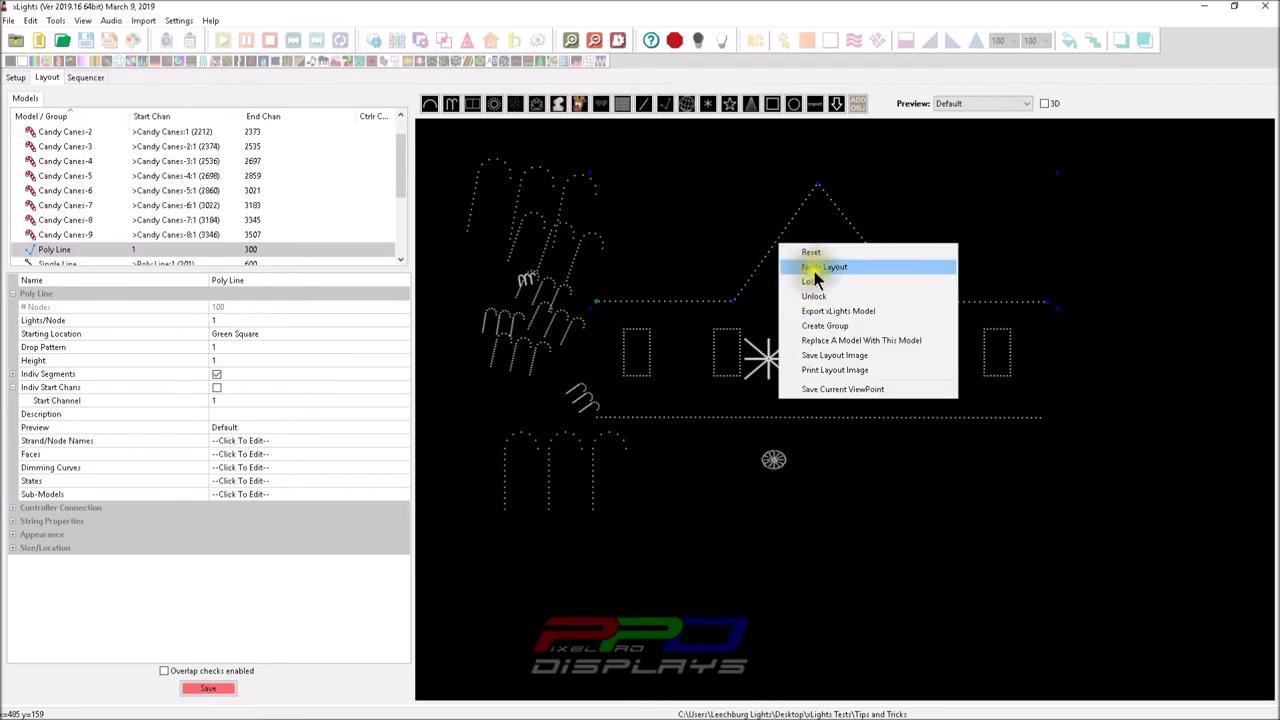
click(815, 282)
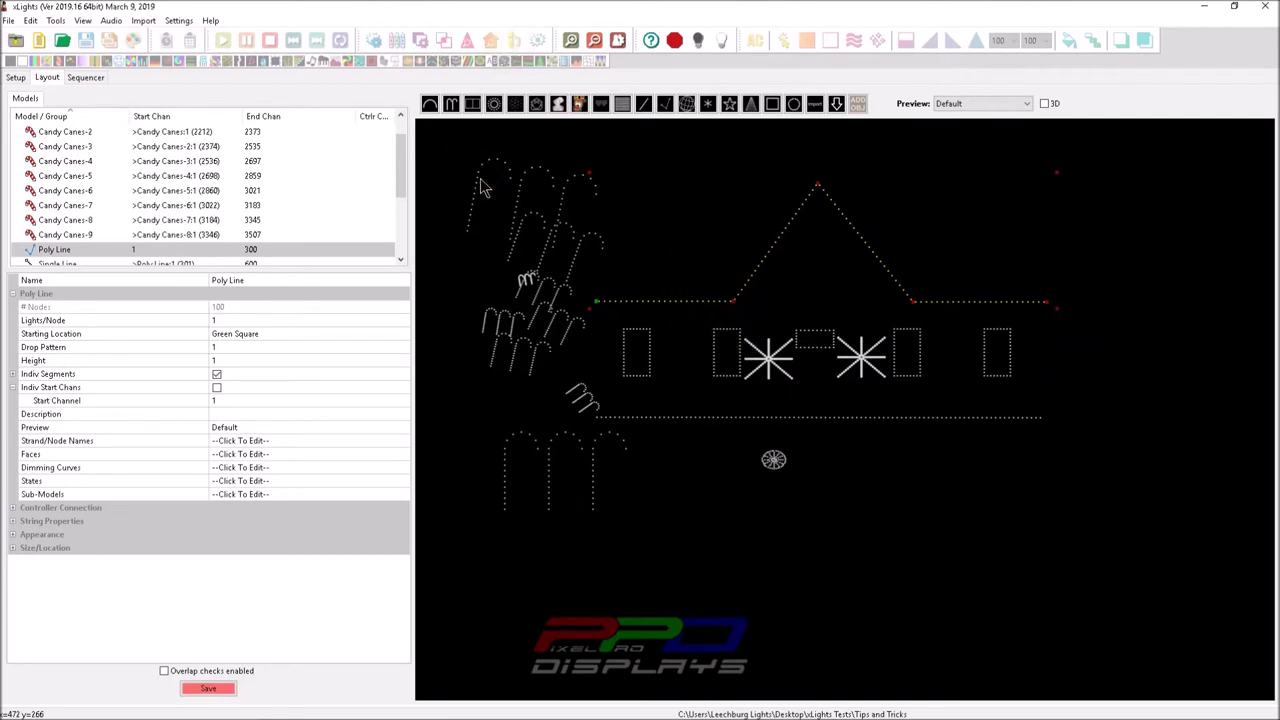
- Select the upper-left candy canes and Candy Canes-2, then bring up the README release notes
drag(439, 150, 597, 425)
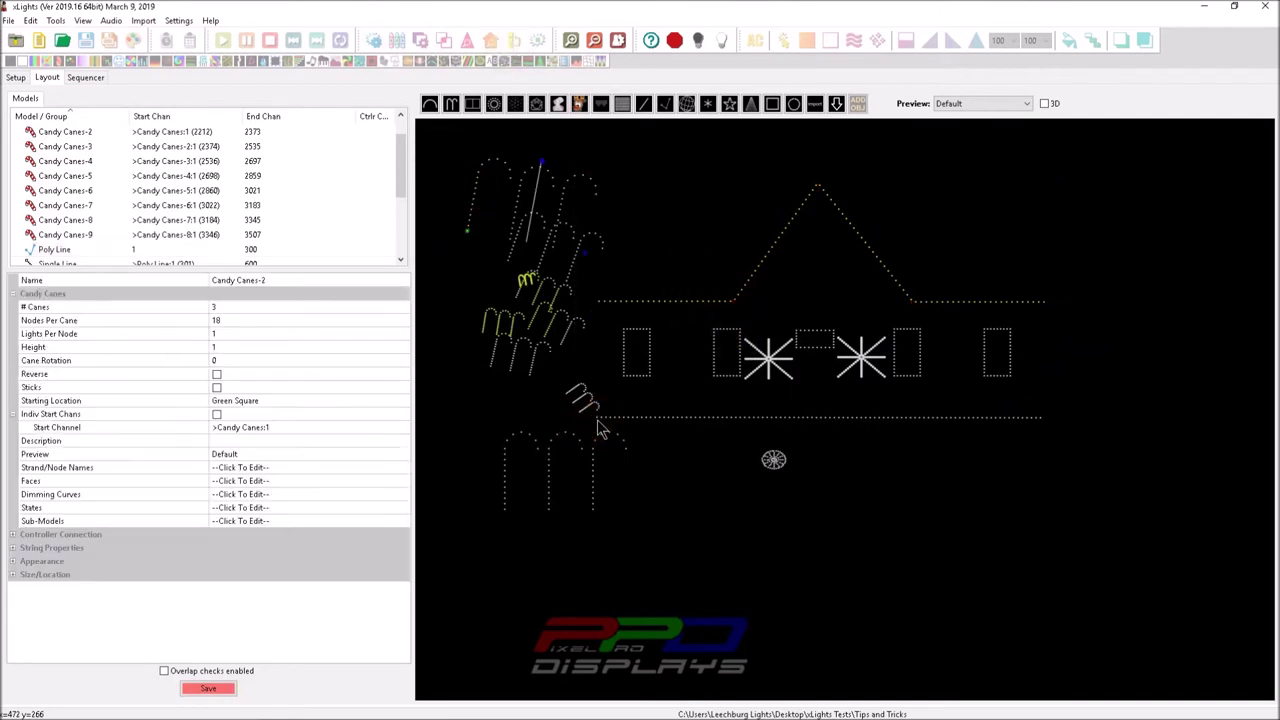
click(513, 174)
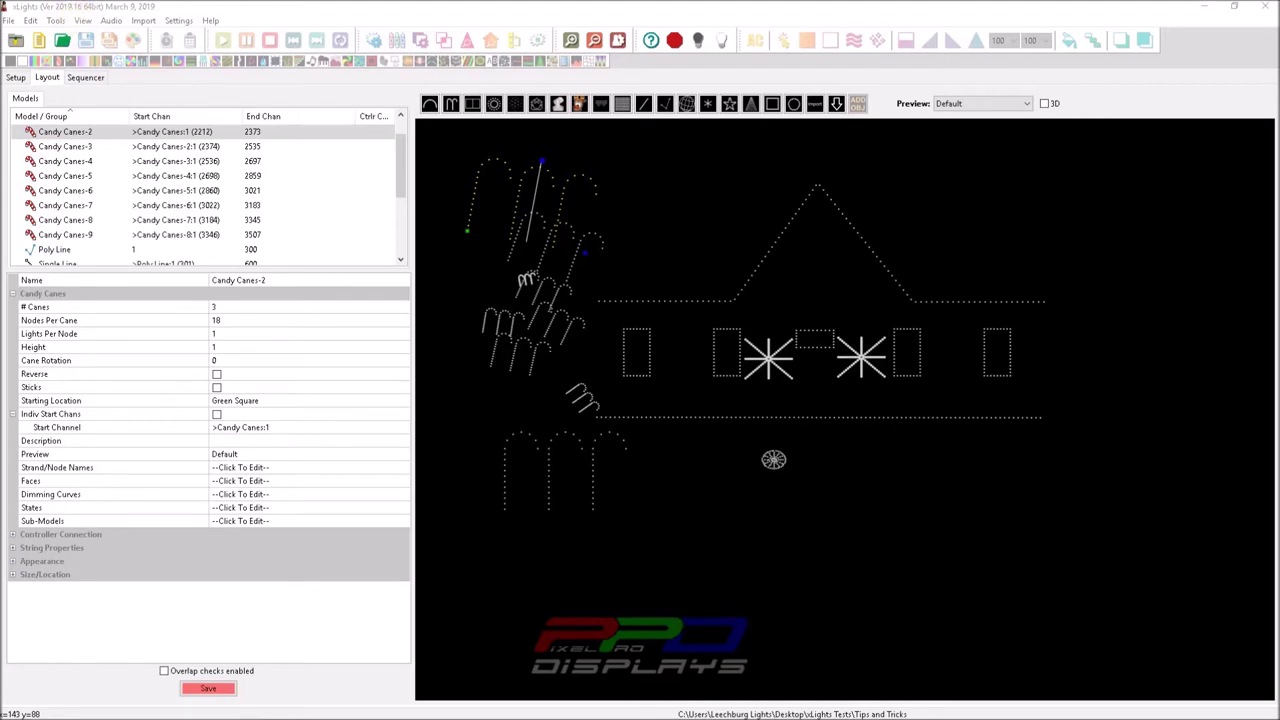
drag(0, 178, 688, 165)
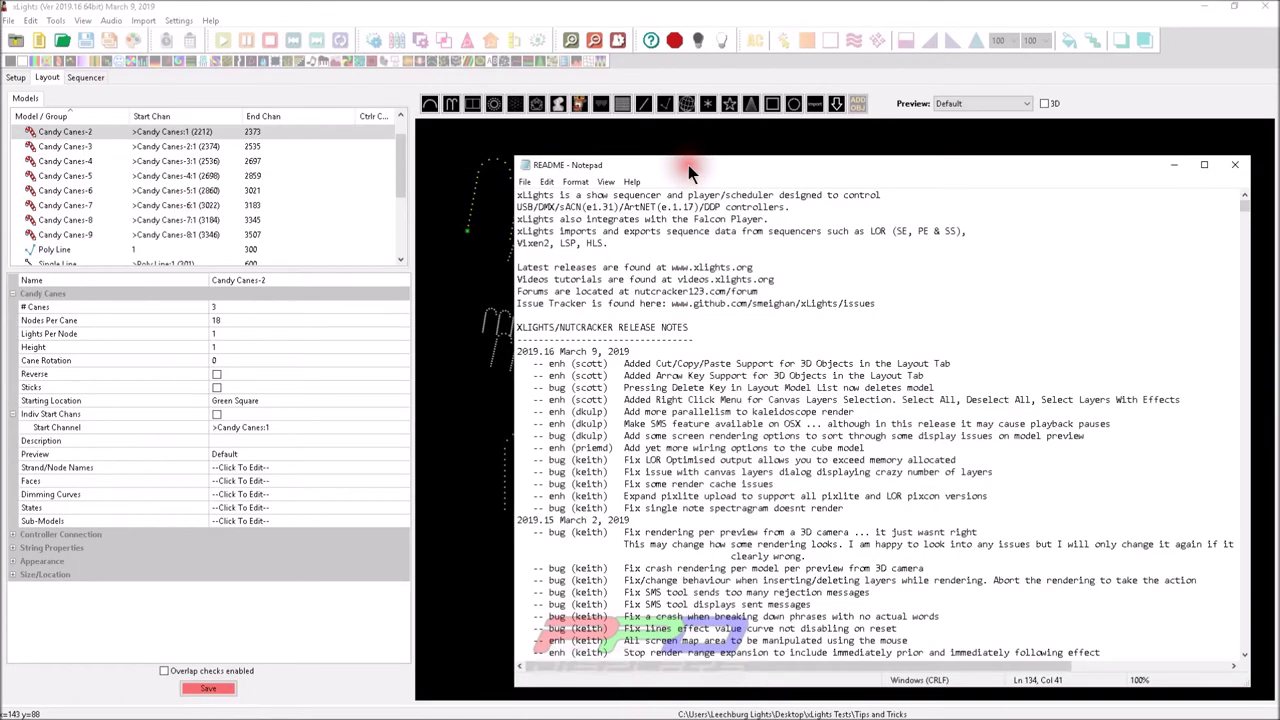
- Highlight the 'Pressing Delete Key in Layout Model List' README note, then switch back to xLights
click(627, 399)
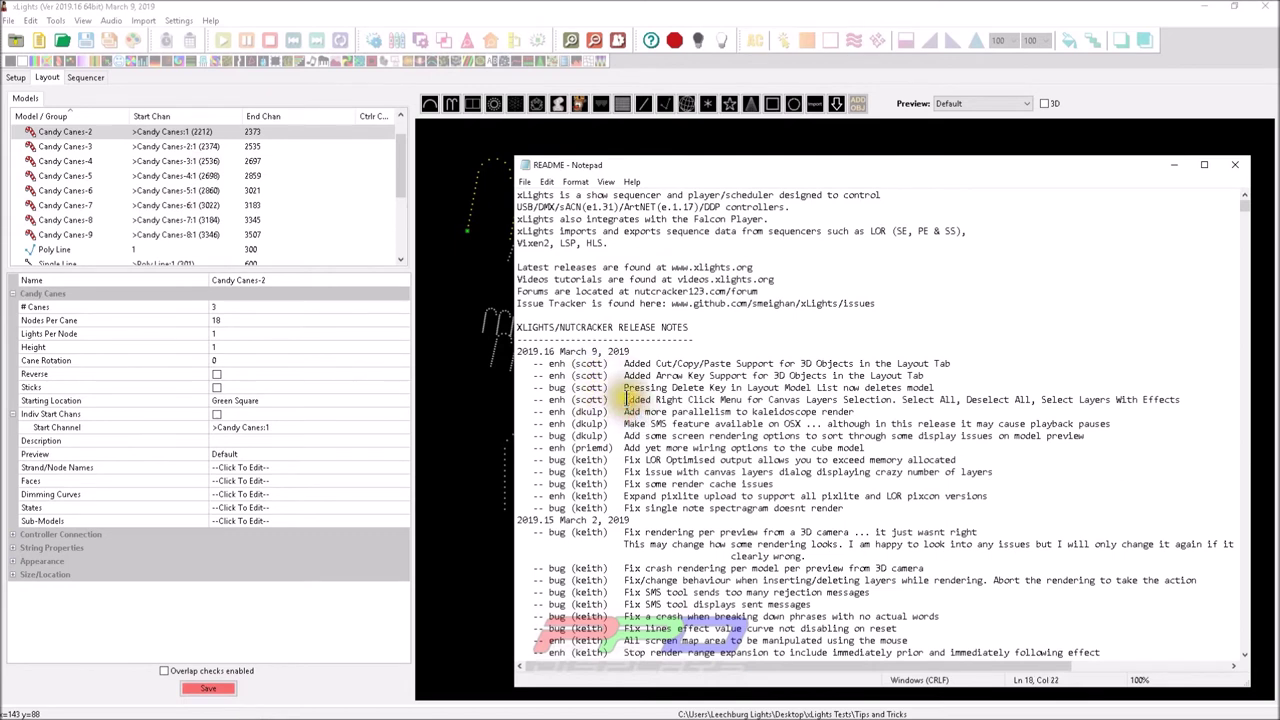
drag(625, 388, 913, 383)
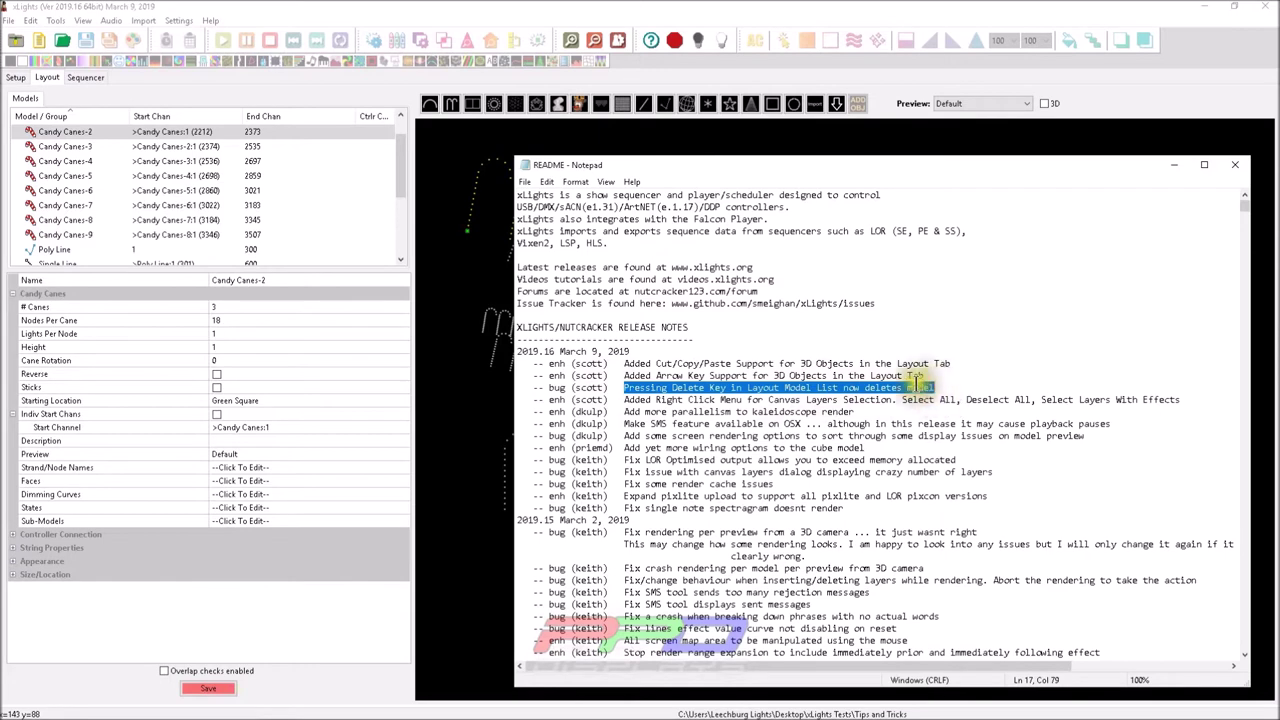
key(alt+Tab)
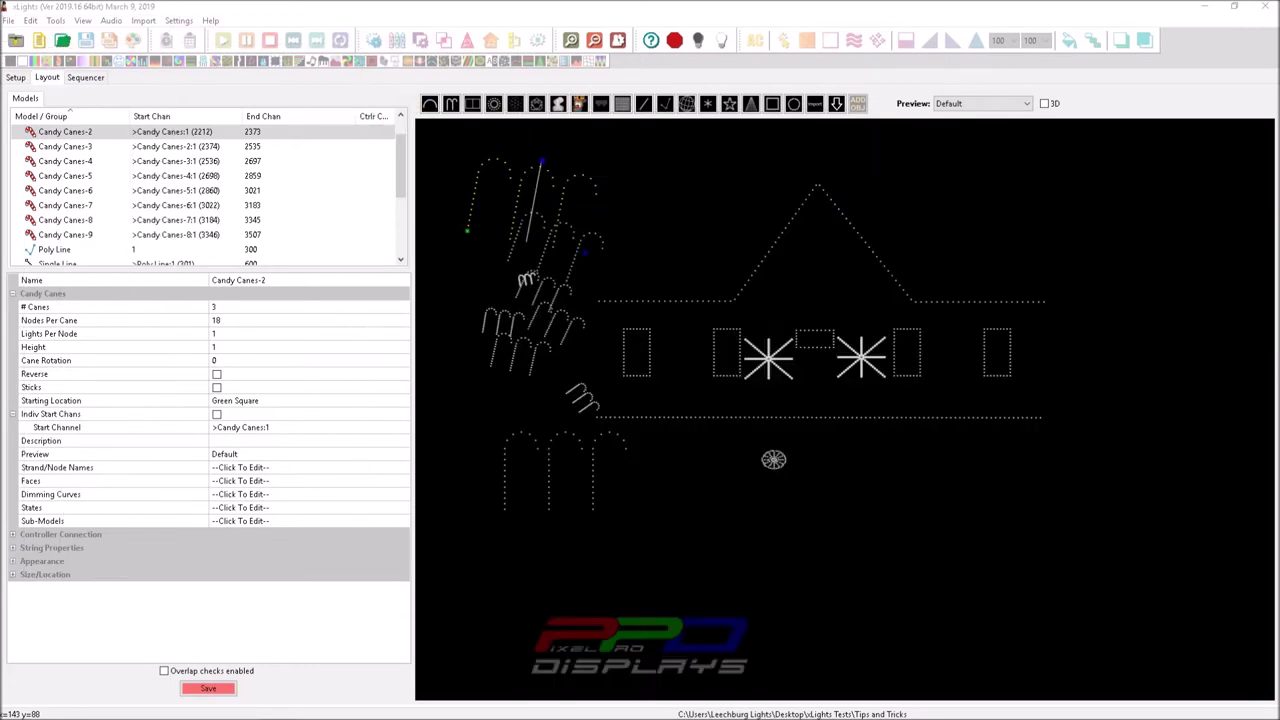
- Delete Candy Canes-2, Candy Canes-4 and Candy Canes-3
click(116, 131)
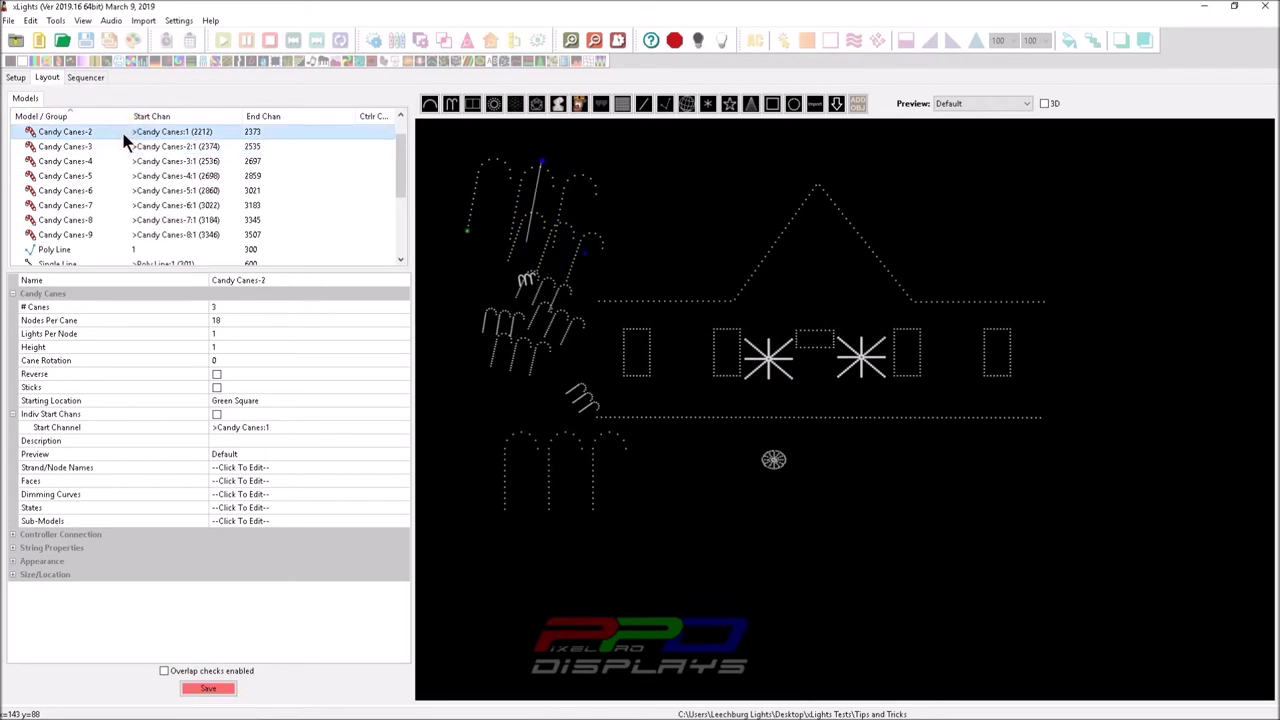
mouse_move(123, 137)
key(Delete)
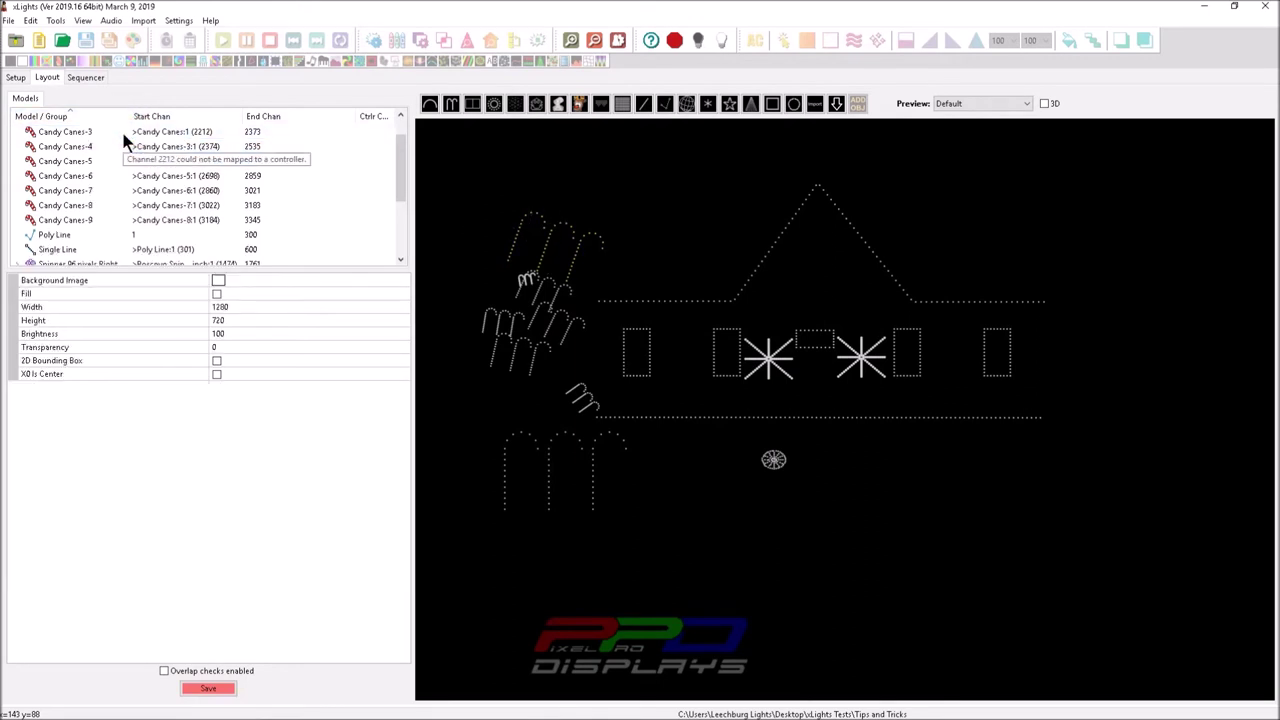
click(125, 130)
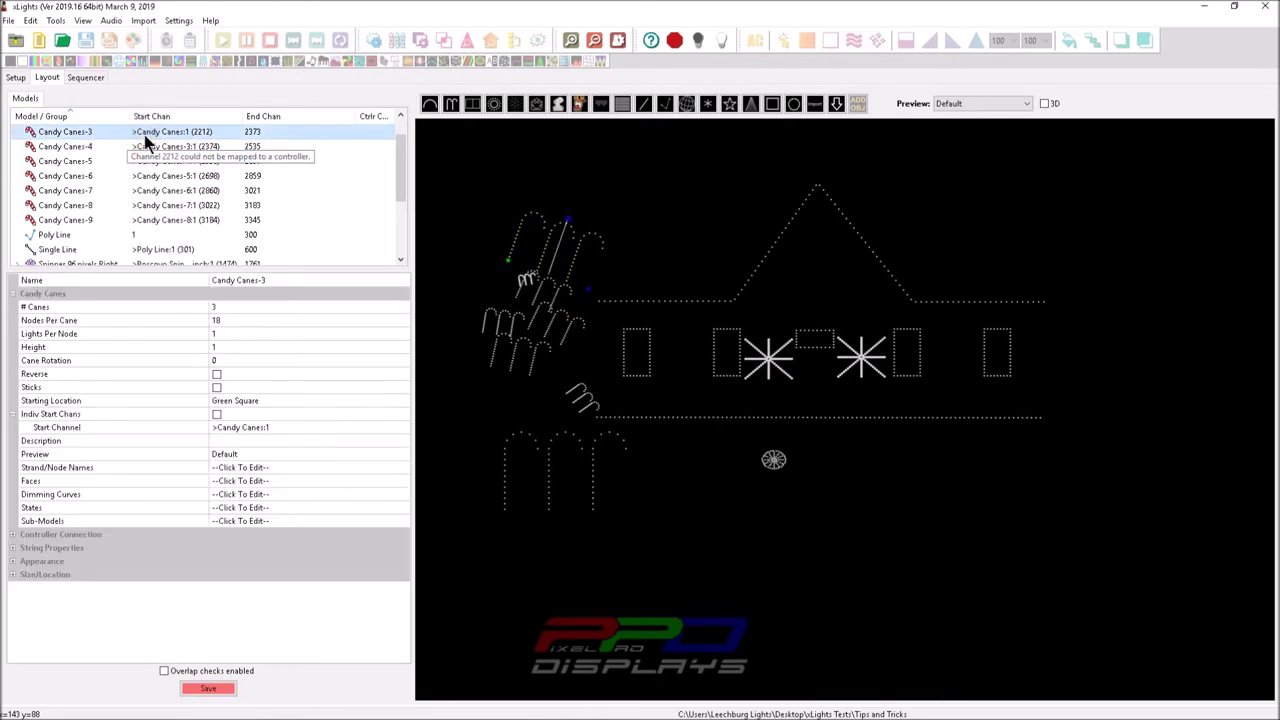
click(548, 295)
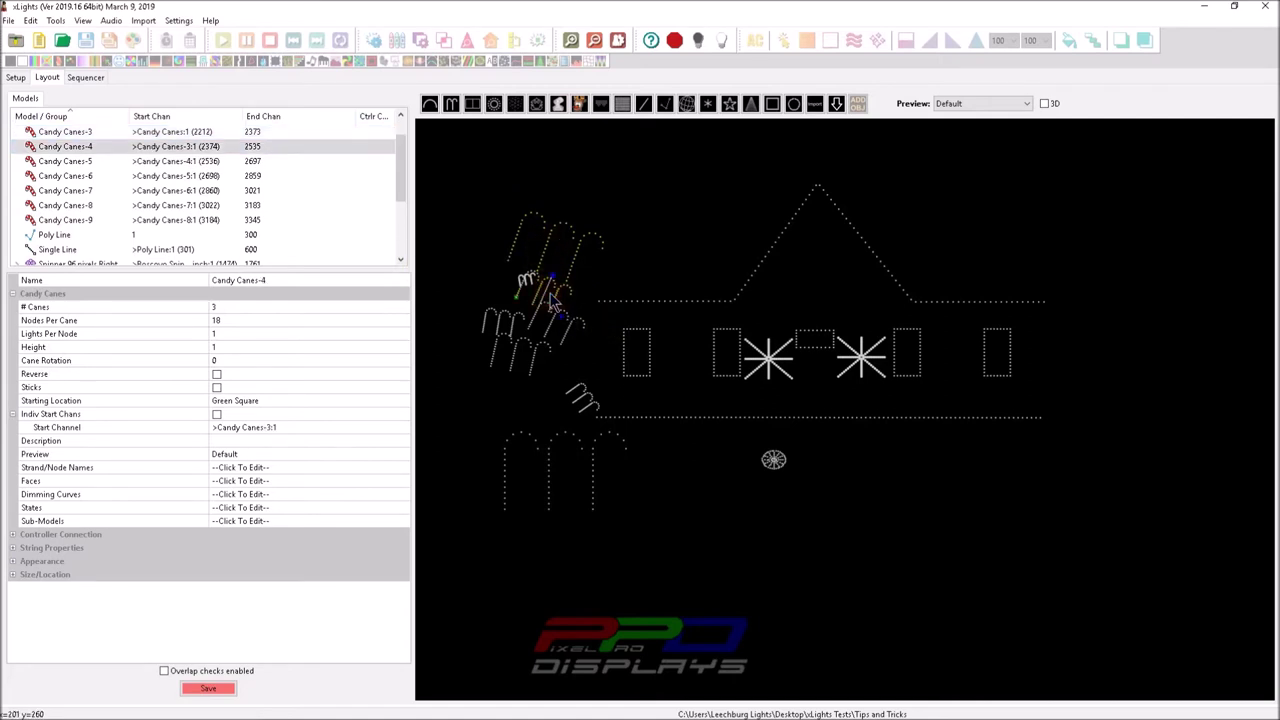
click(565, 375)
key(Delete)
click(530, 272)
key(Delete)
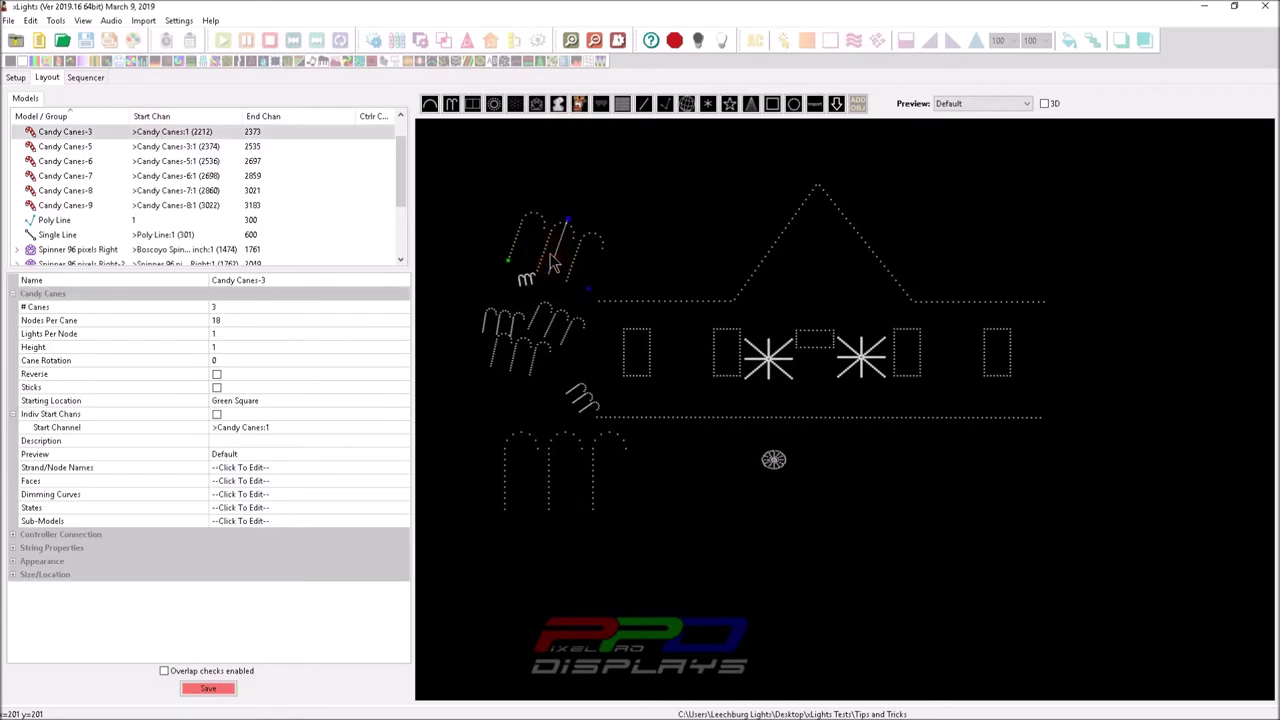
- Delete Candy Canes-5 through Candy Canes-9 from the Models list
click(460, 230)
click(160, 133)
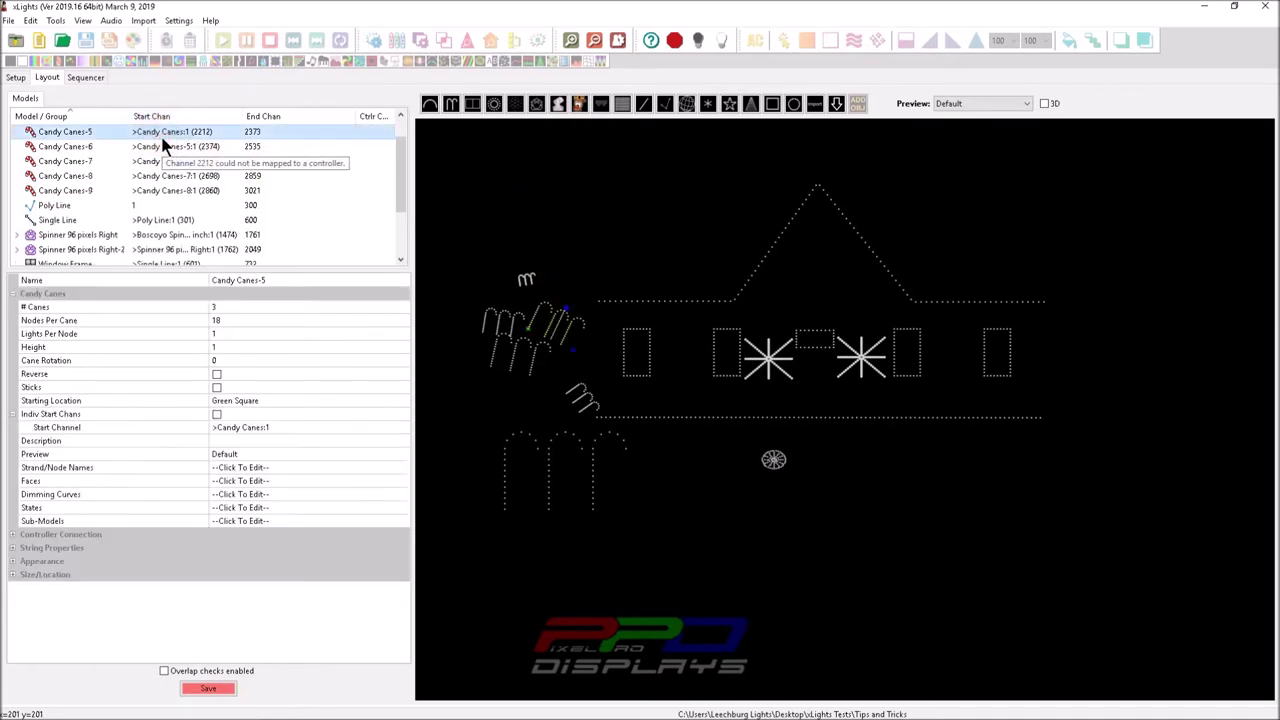
key(Delete)
click(151, 131)
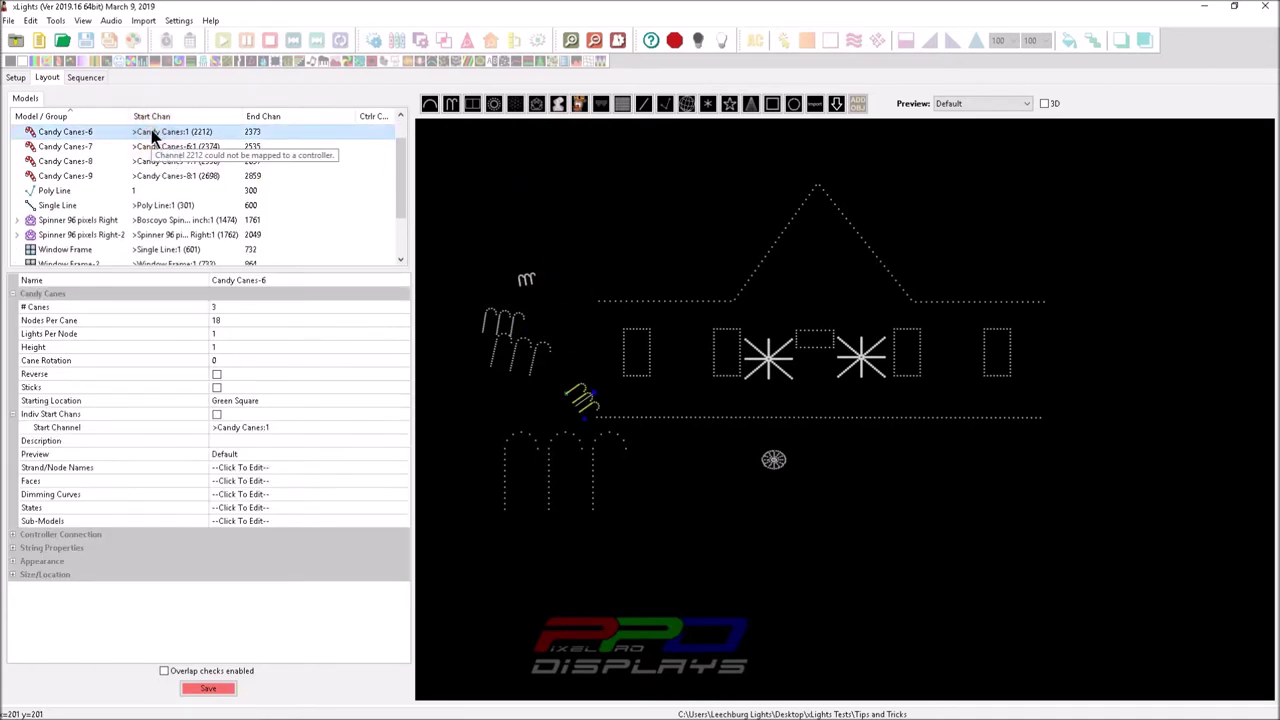
key(Delete)
click(151, 131)
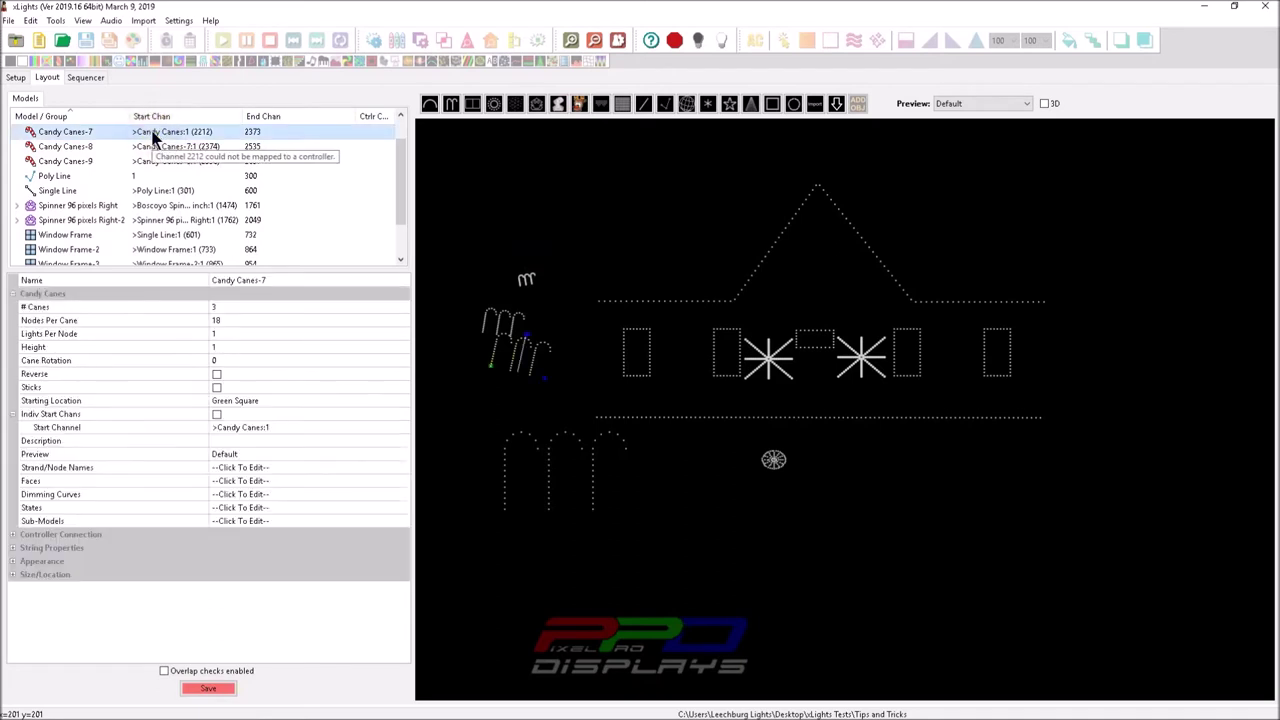
key(Delete)
click(148, 134)
key(Delete)
click(146, 136)
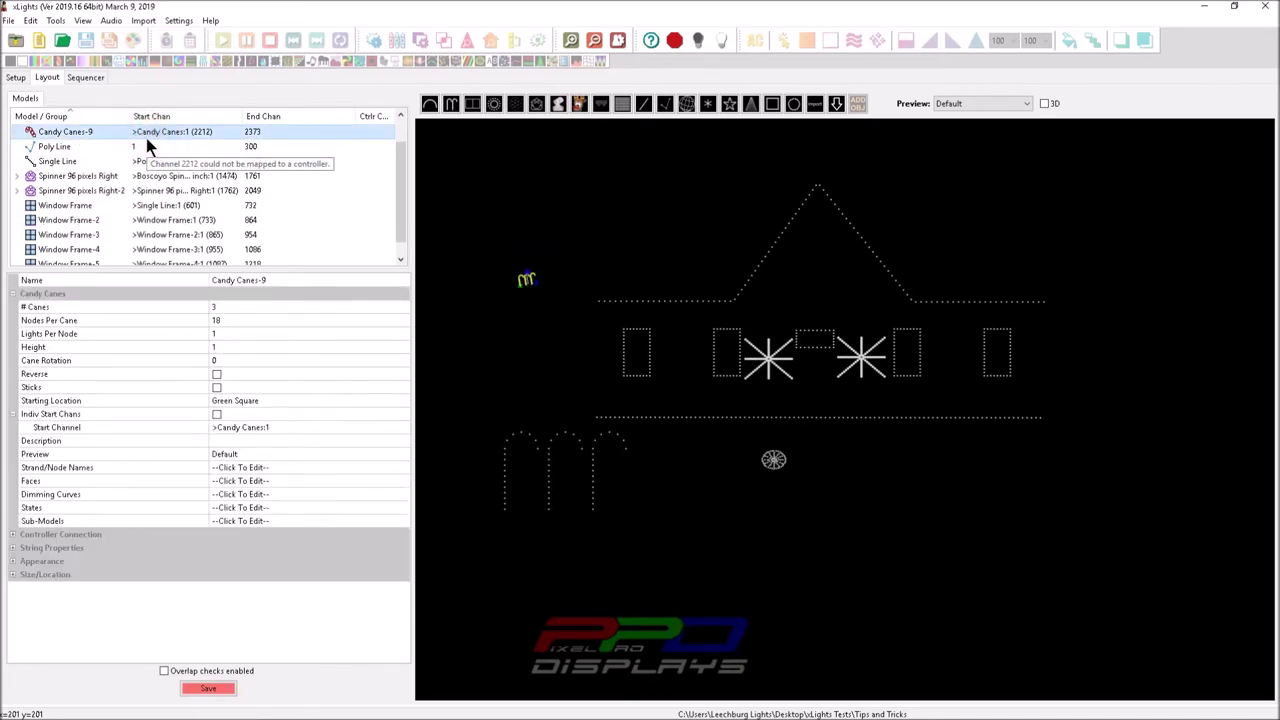
key(Delete)
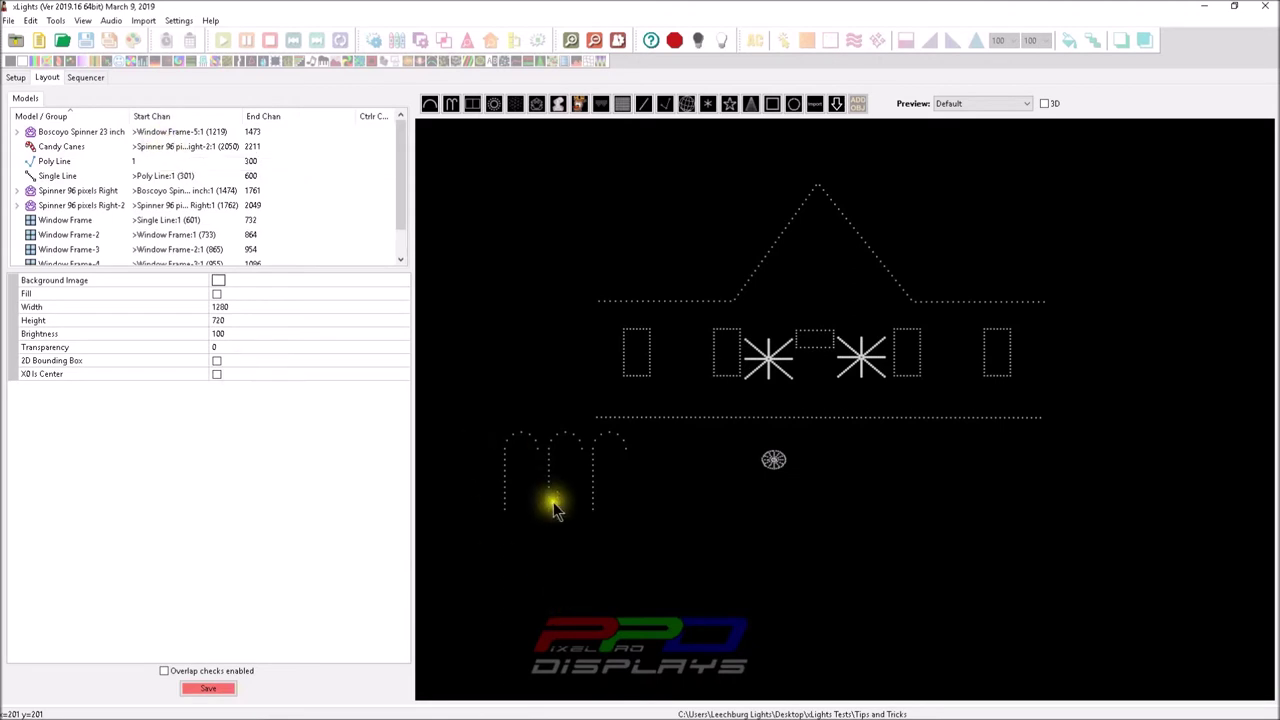
- Set the candy canes to 10 nodes per cane and adjust the set's position
drag(557, 499, 607, 521)
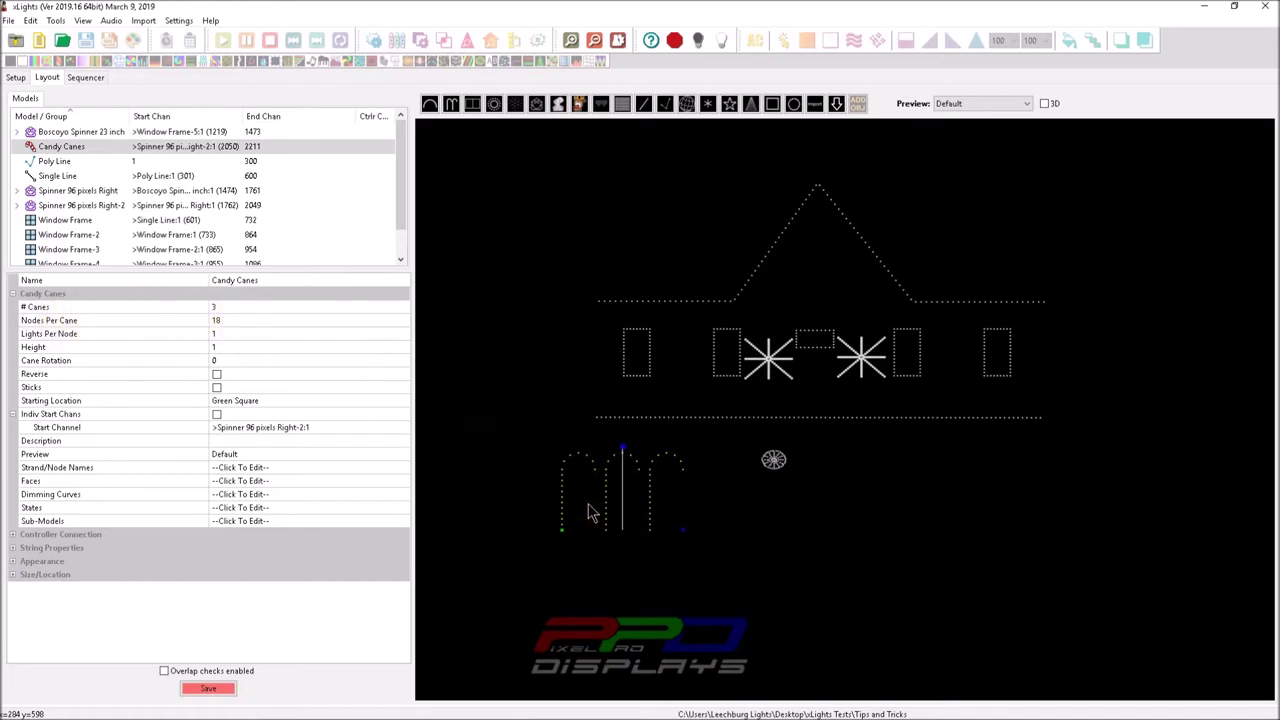
click(229, 322)
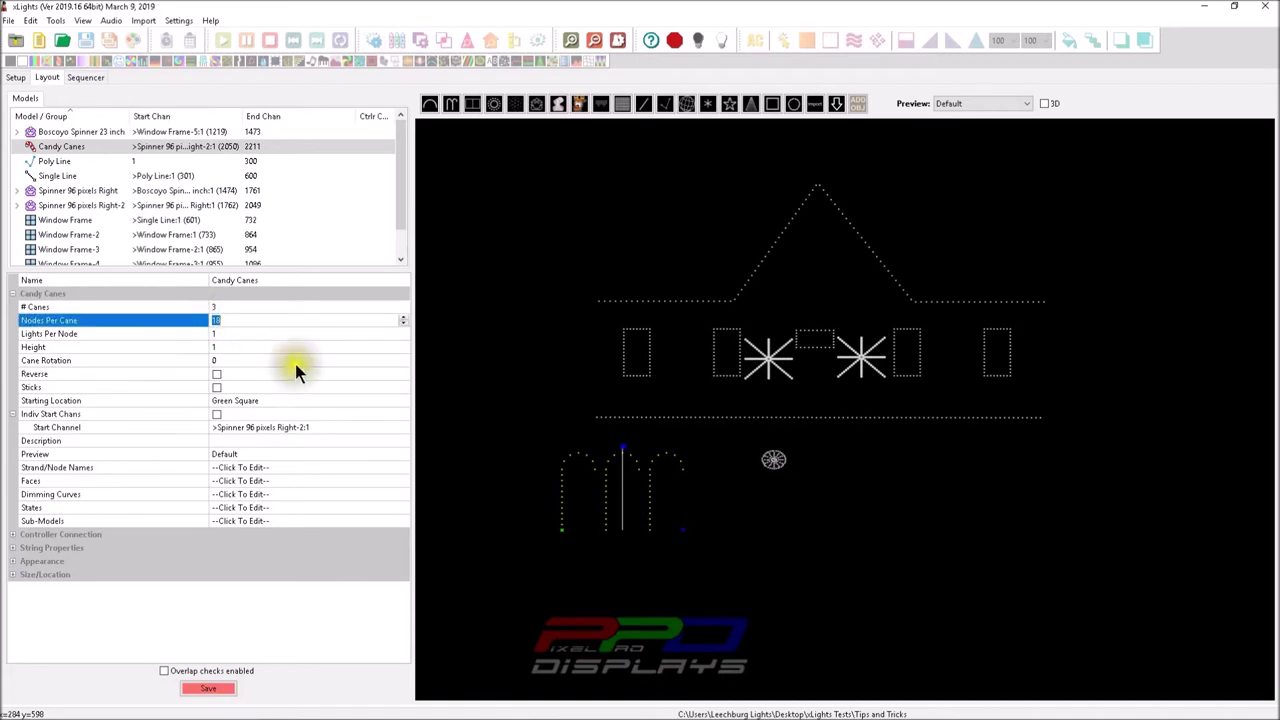
text(10)
click(257, 313)
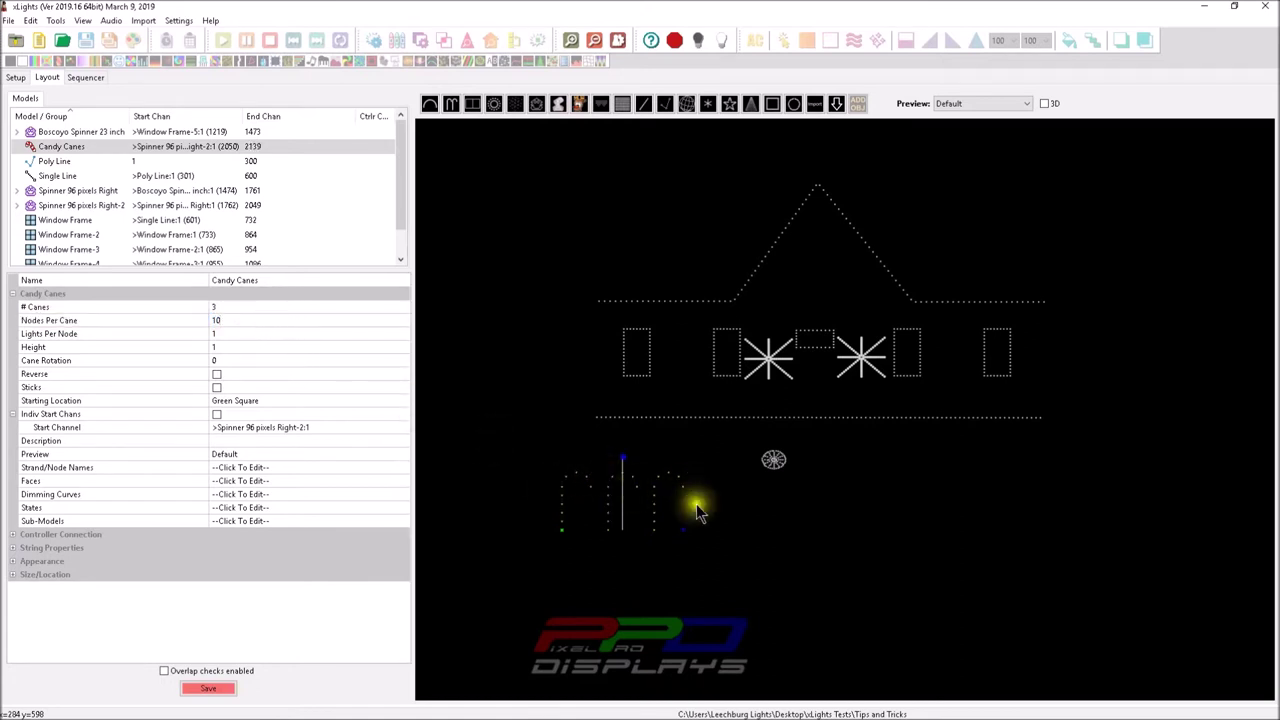
mouse_move(680, 528)
mouse_down()
mouse_move(571, 526)
mouse_move(697, 535)
mouse_up()
- Set the number of canes to 10 and stretch the set wider to the left
click(221, 309)
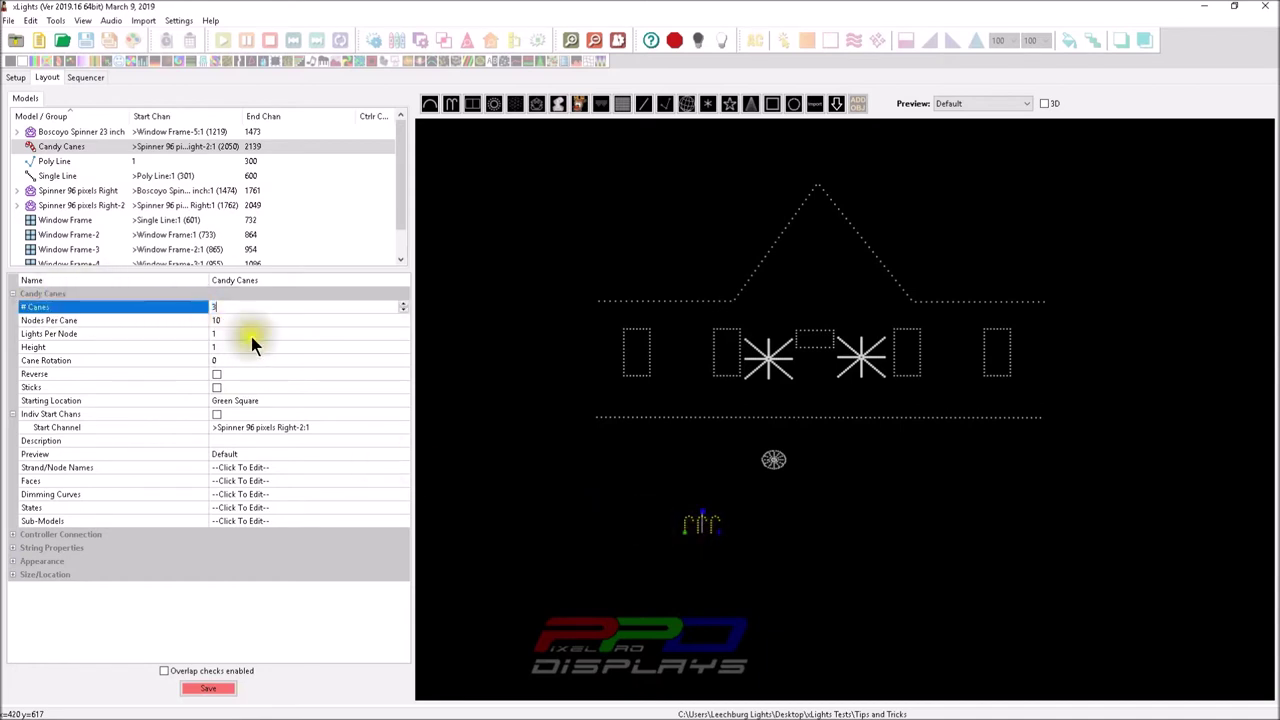
click(216, 306)
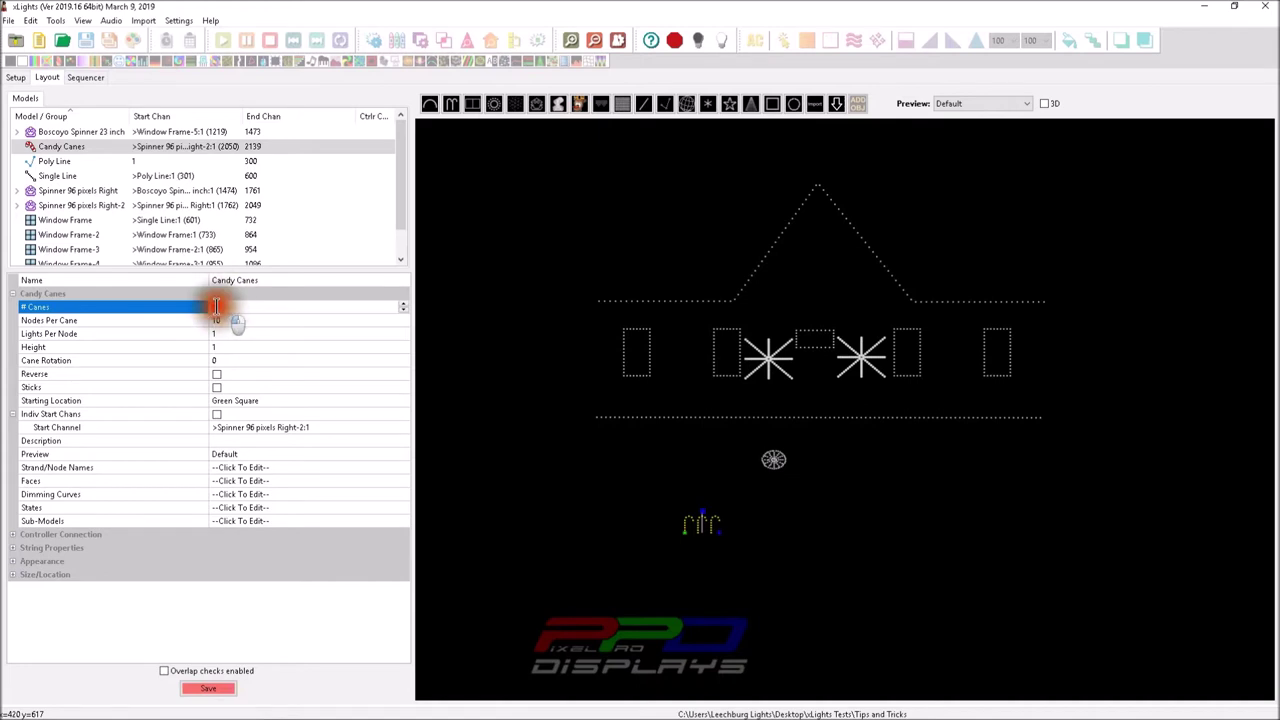
text(1)
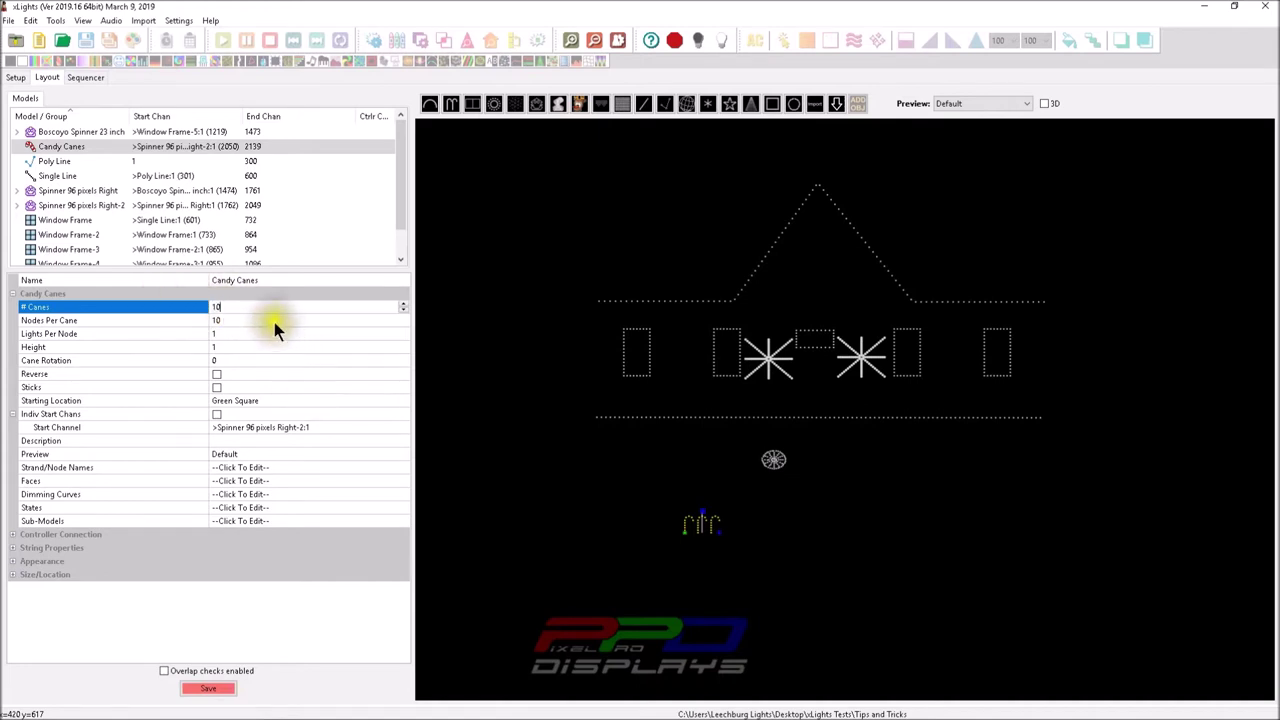
text(0)
key(Return)
click(668, 532)
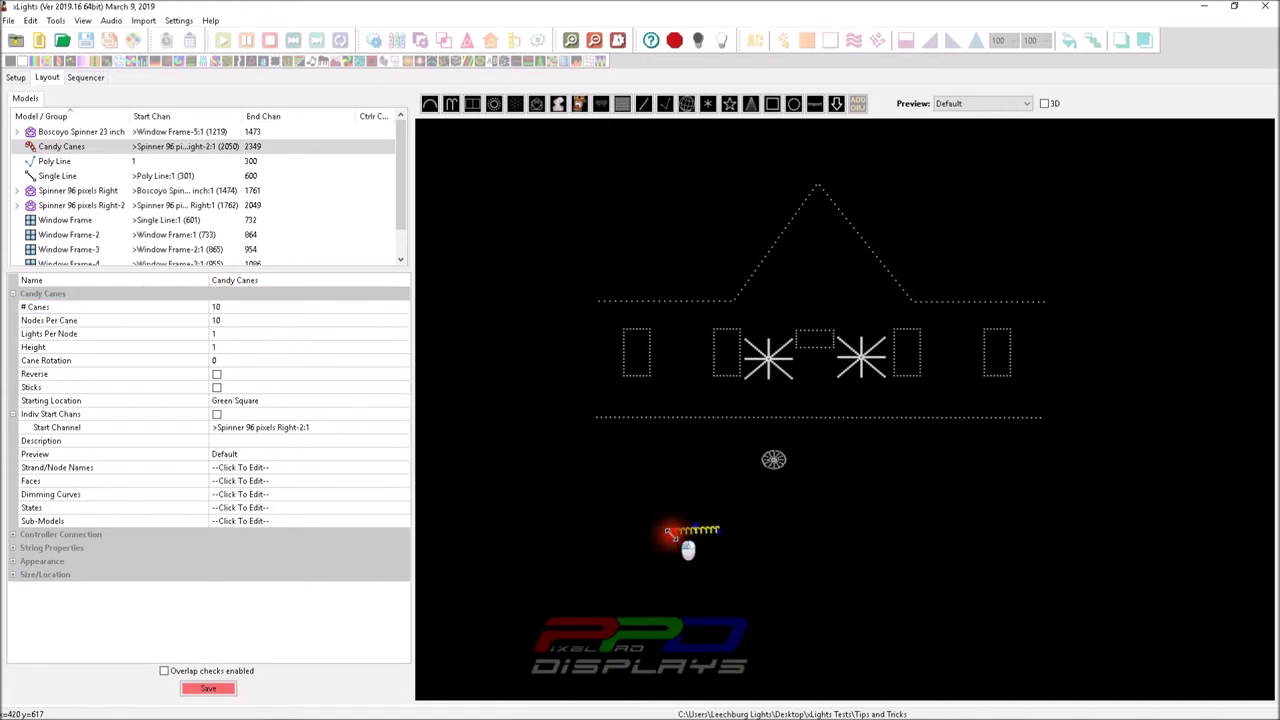
drag(668, 532, 598, 528)
click(658, 540)
drag(657, 556, 662, 562)
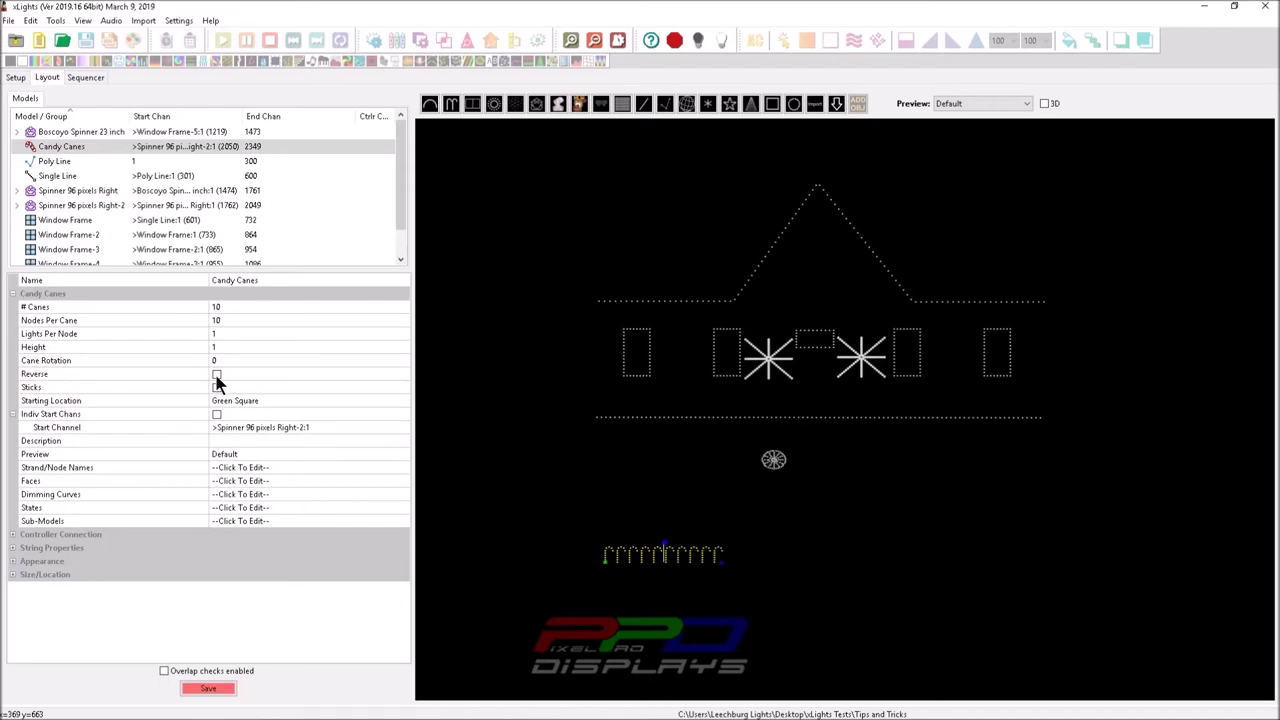
- Enable Reverse on the Candy Canes model and make it slightly shorter
click(216, 375)
click(216, 375)
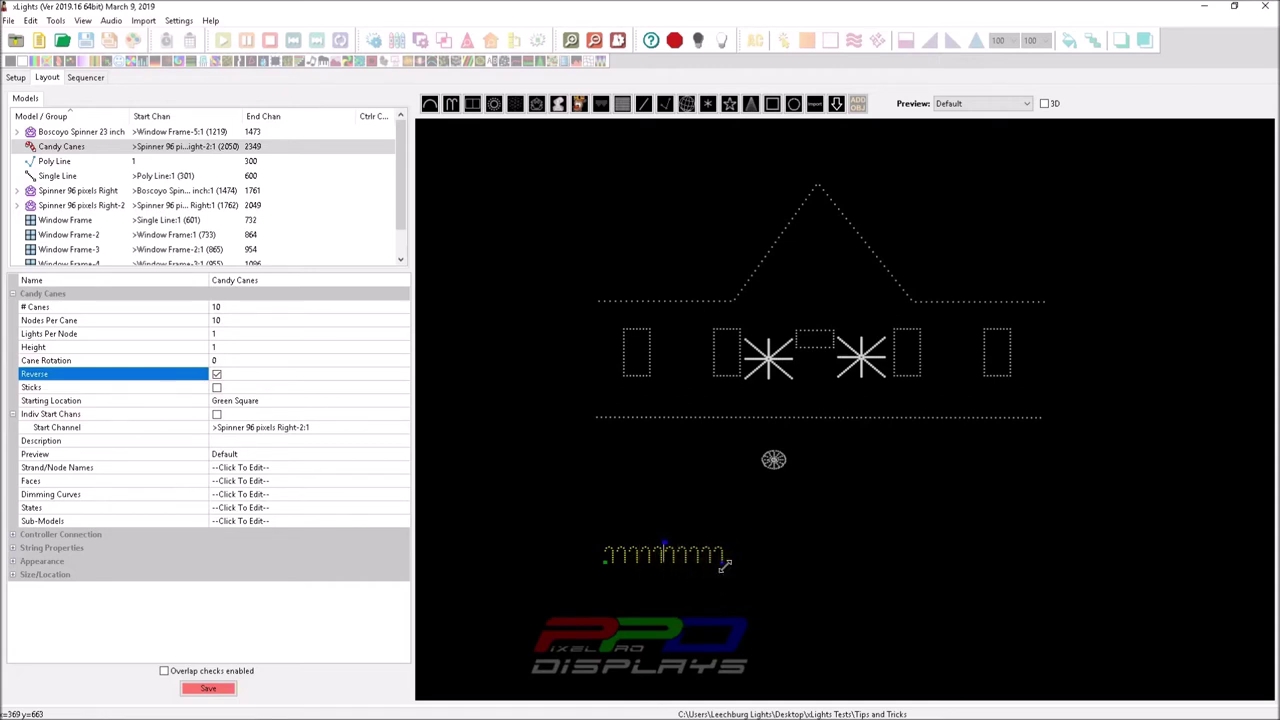
click(663, 551)
drag(724, 556, 740, 560)
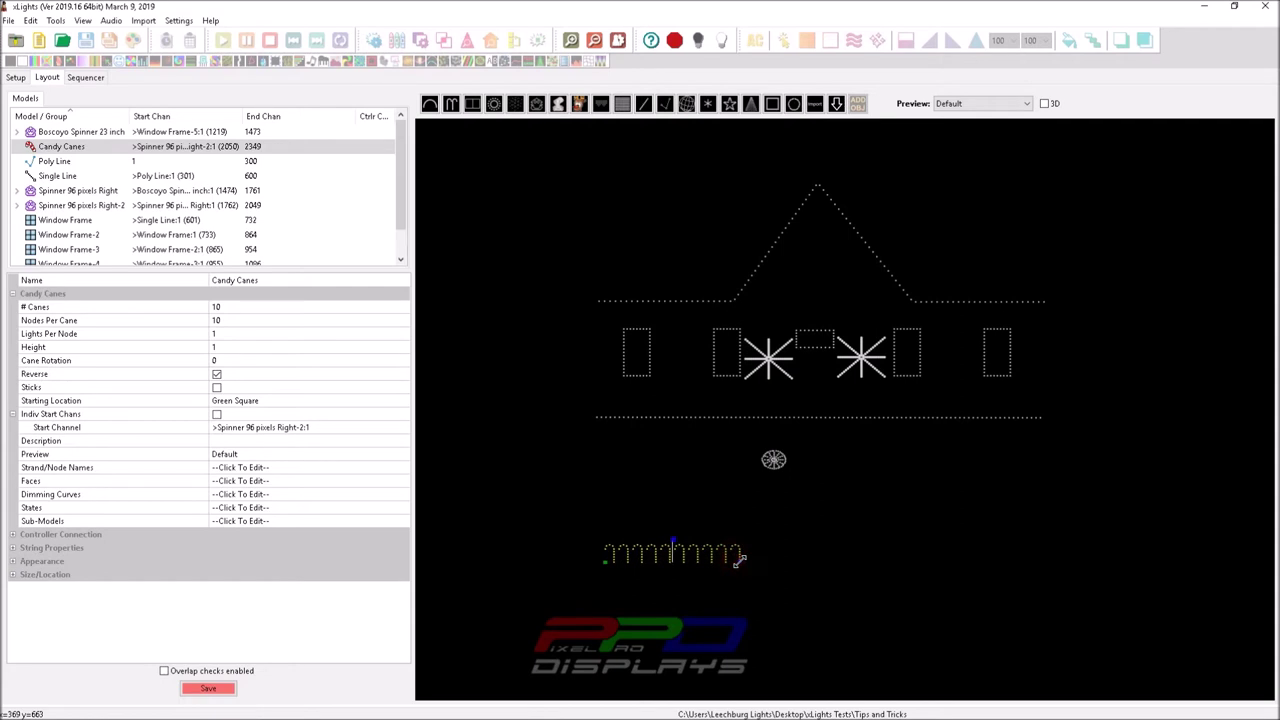
- Open the Candy Canes Node Layout and enlarge it to see the 10-by-10 grid
right_click(679, 555)
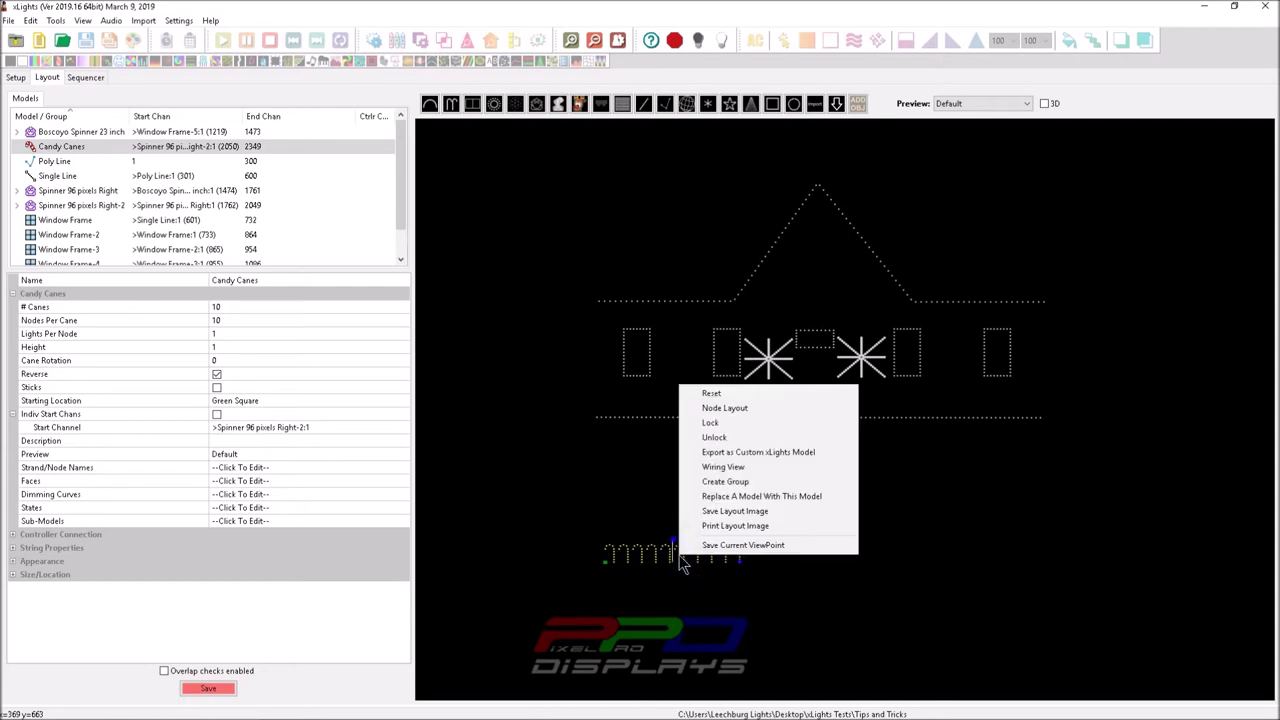
click(718, 408)
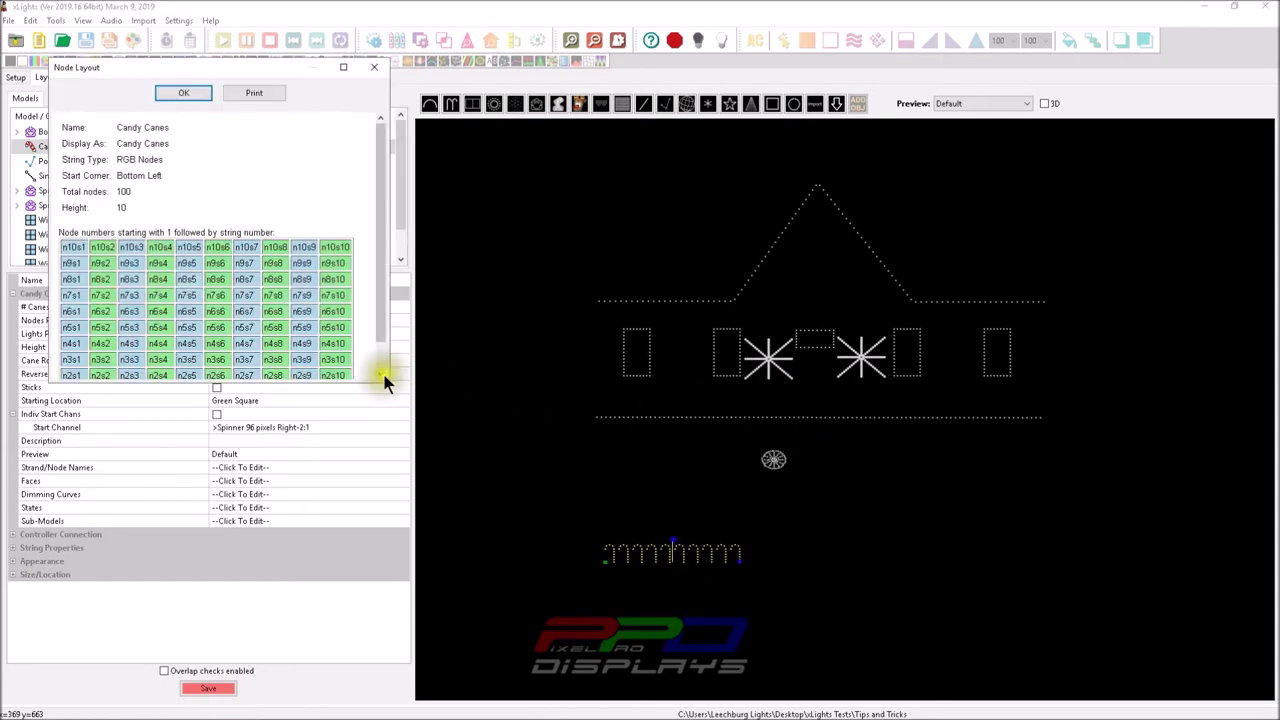
drag(386, 381, 897, 490)
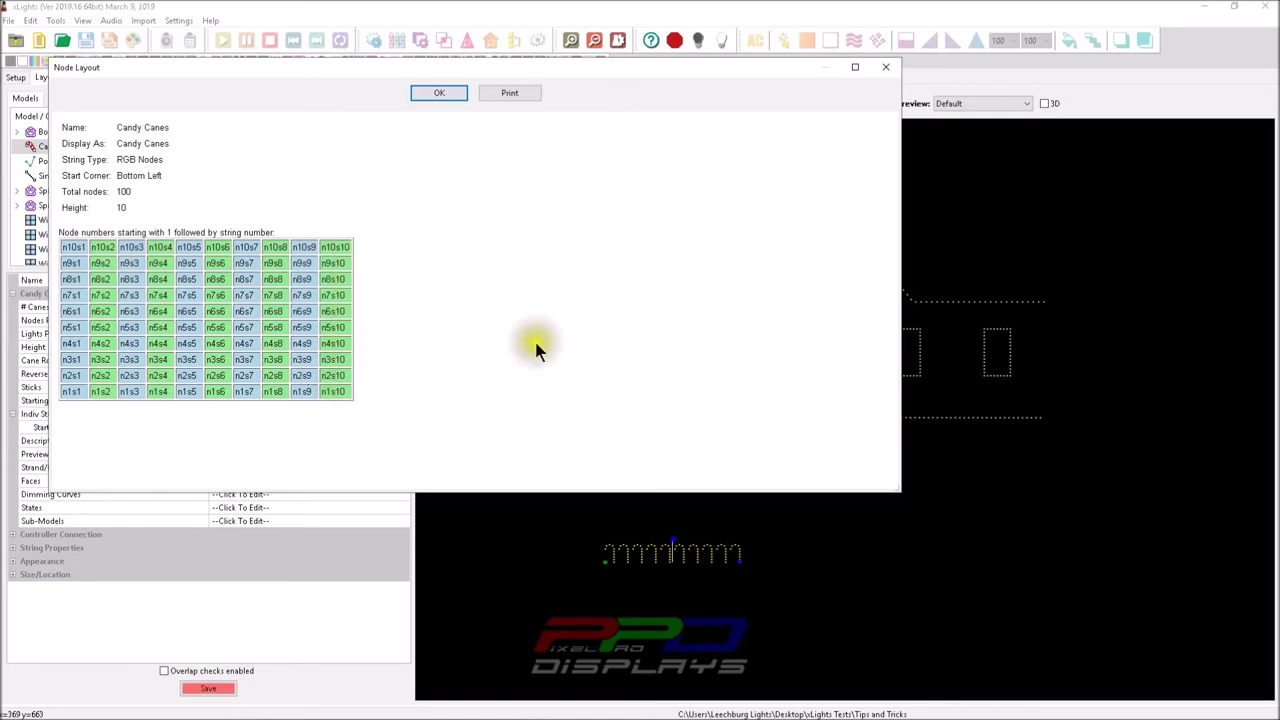
click(612, 556)
click(614, 553)
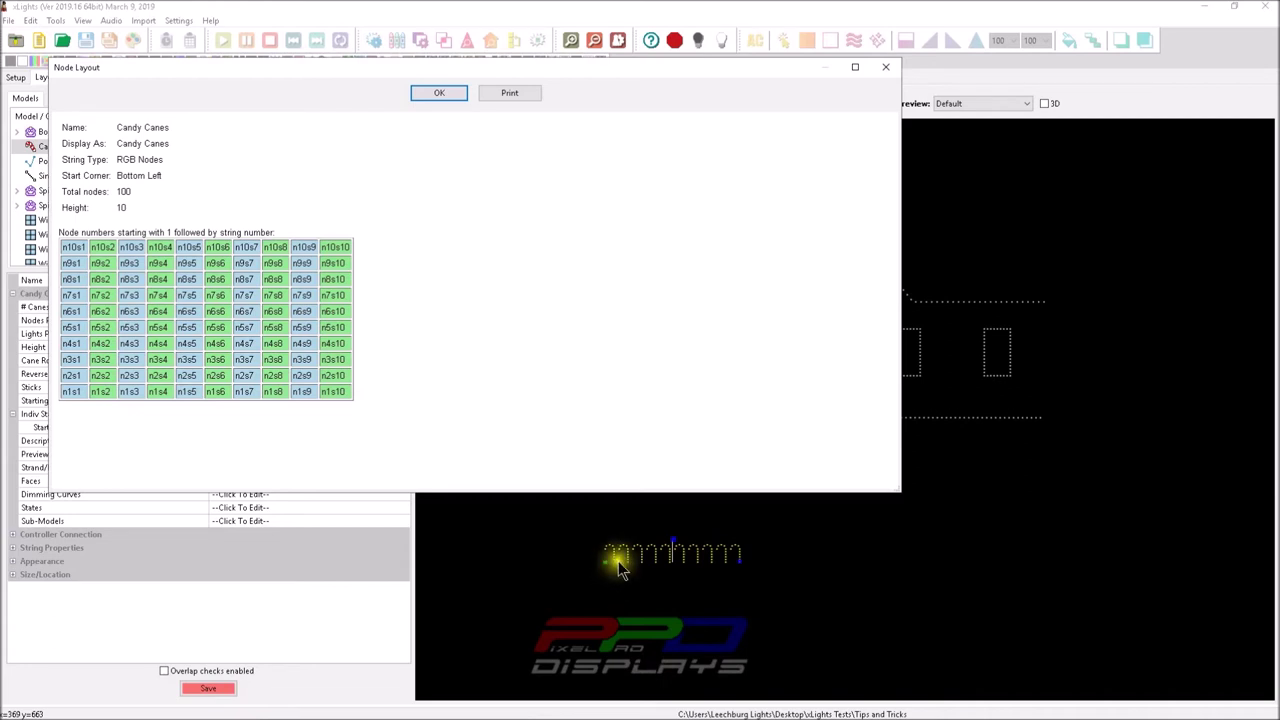
click(608, 544)
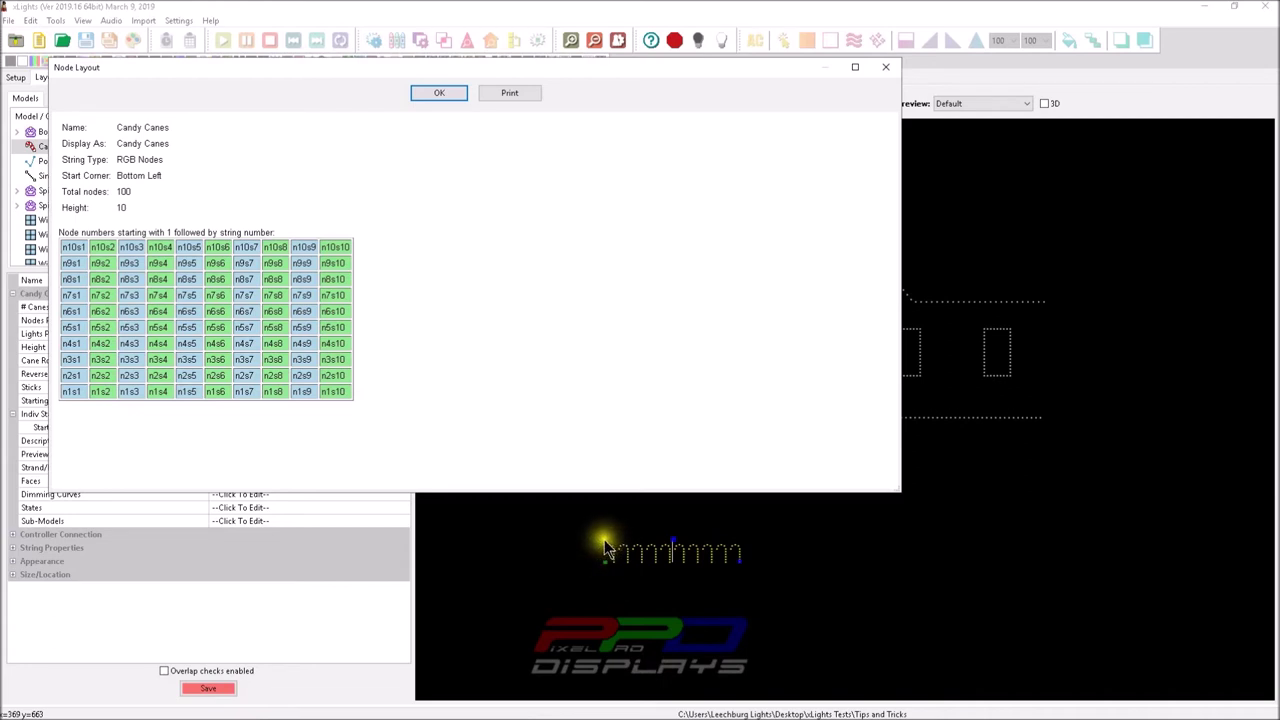
click(596, 549)
click(600, 551)
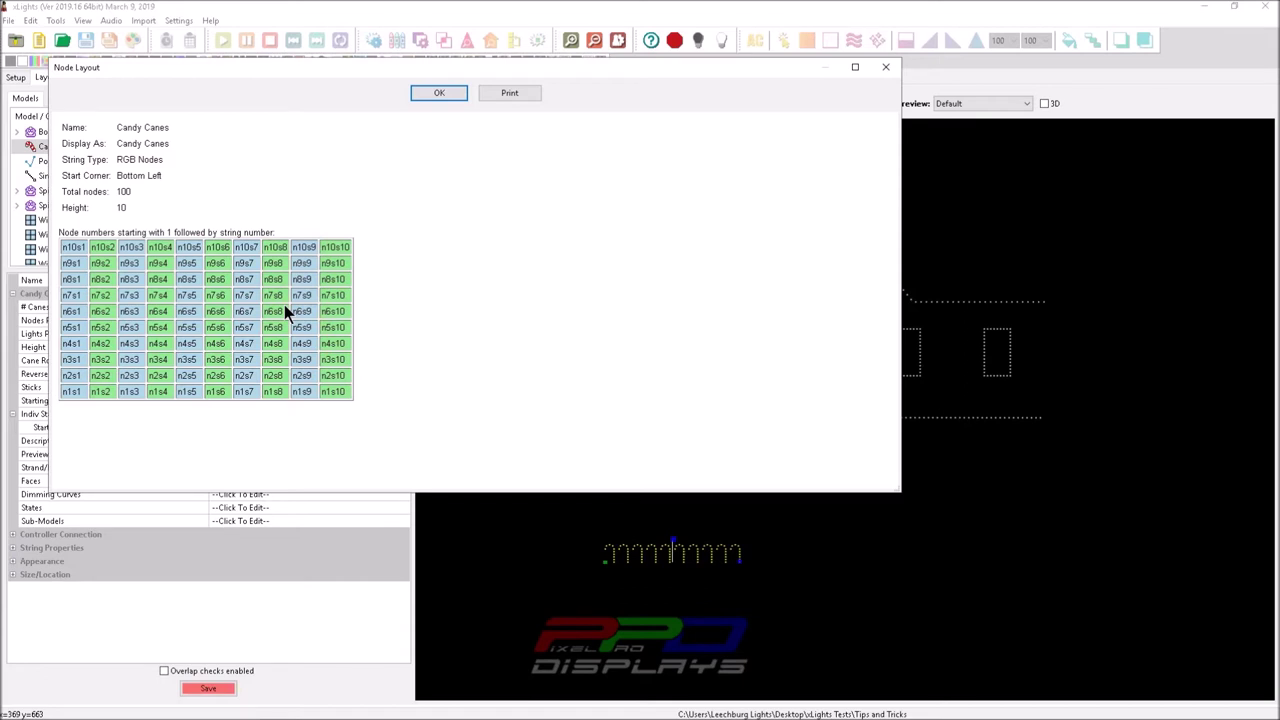
- Move the Node Layout window down and left, then close it
click(376, 70)
click(544, 63)
drag(544, 63, 495, 138)
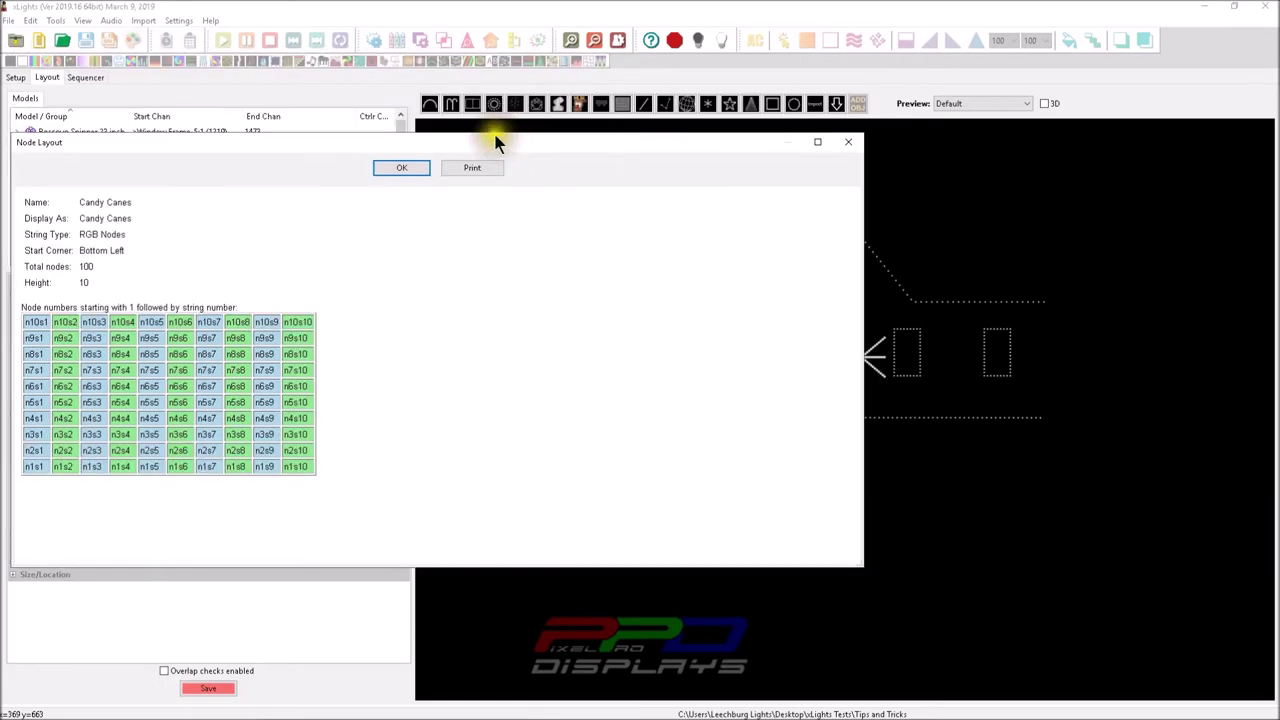
click(398, 168)
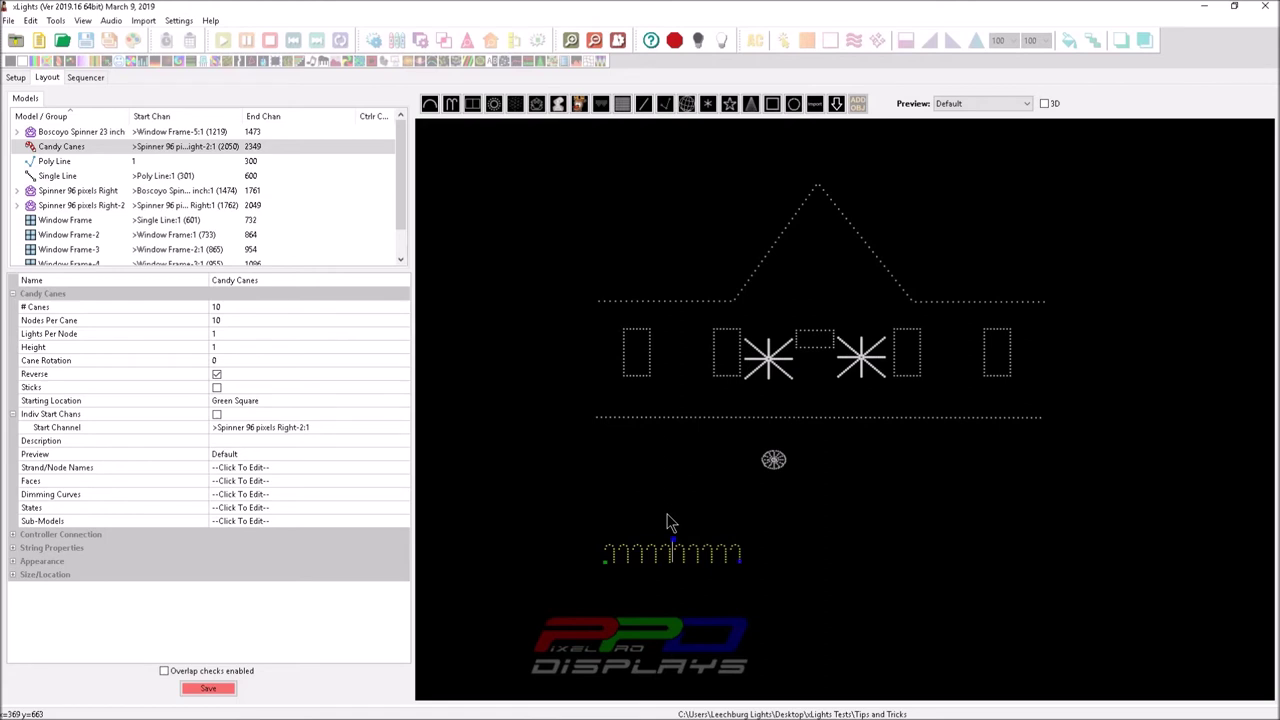
- Dismiss the Node Layout dialog and nudge the Candy Canes set slightly left
click(693, 564)
drag(688, 556, 676, 554)
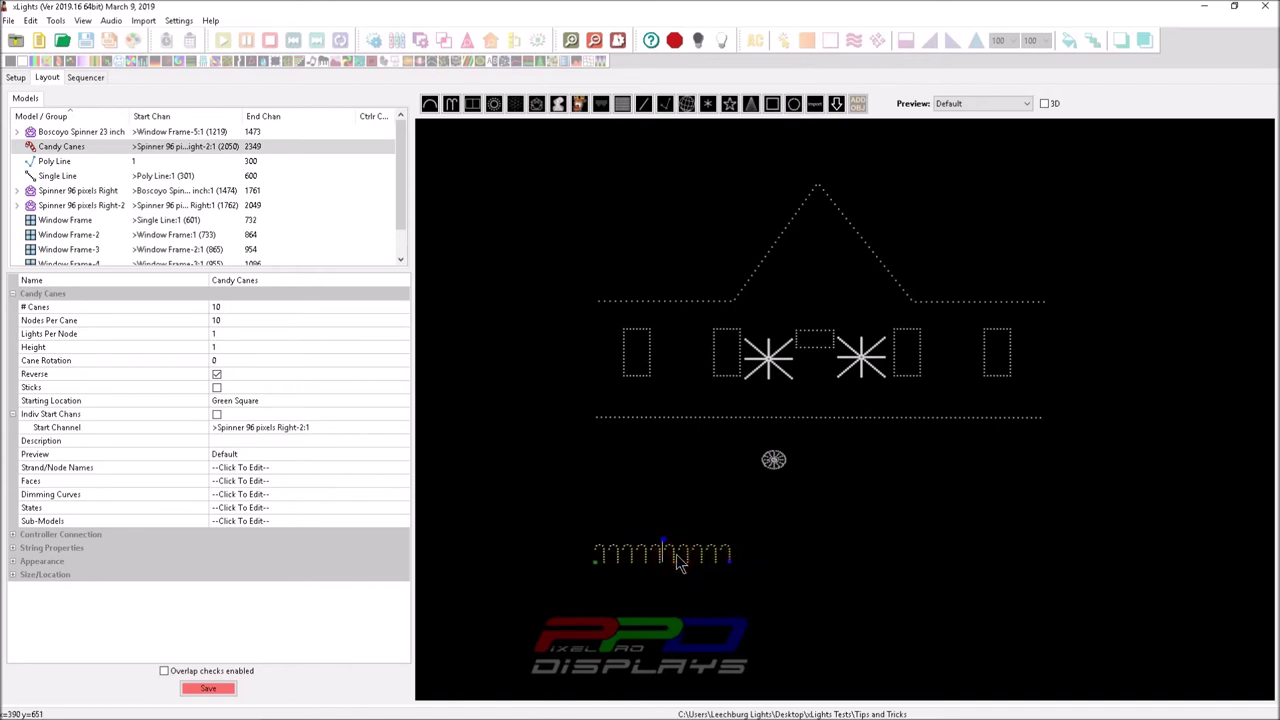
- Paste a copy as Candy Canes-2, move it to the right, and turn Reverse off
key(ctrl+v)
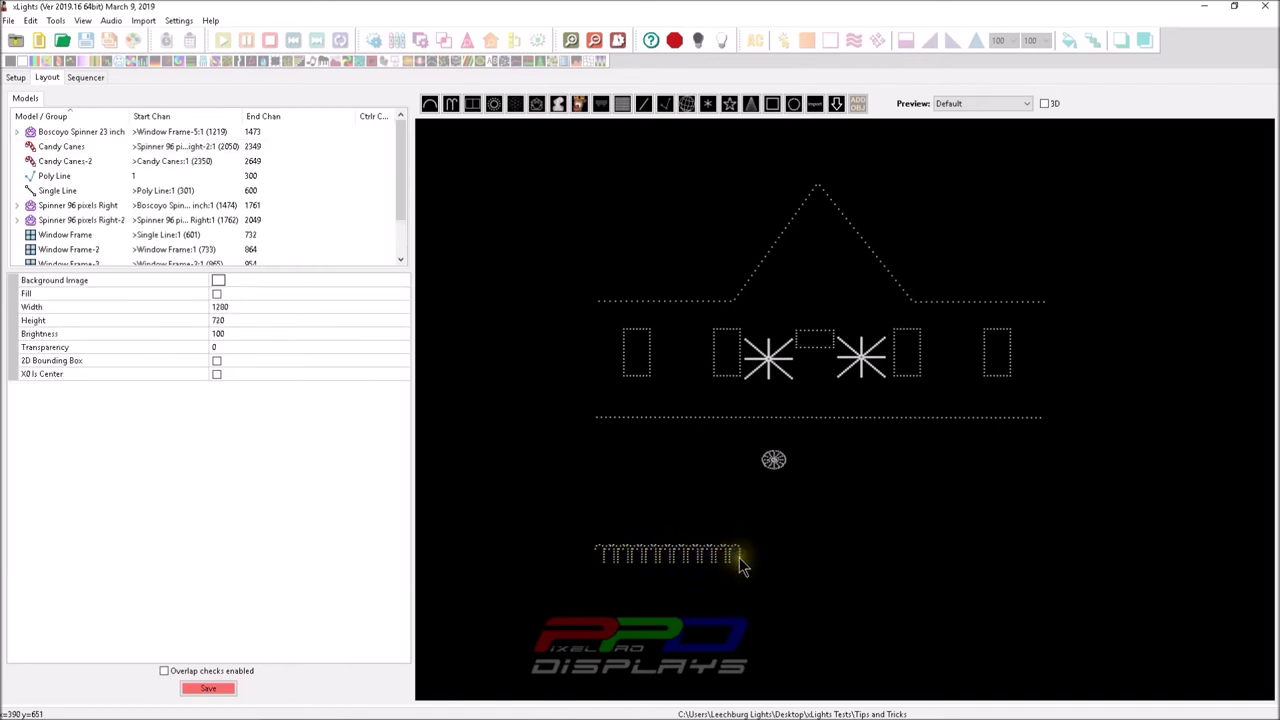
click(772, 556)
drag(772, 556, 1054, 557)
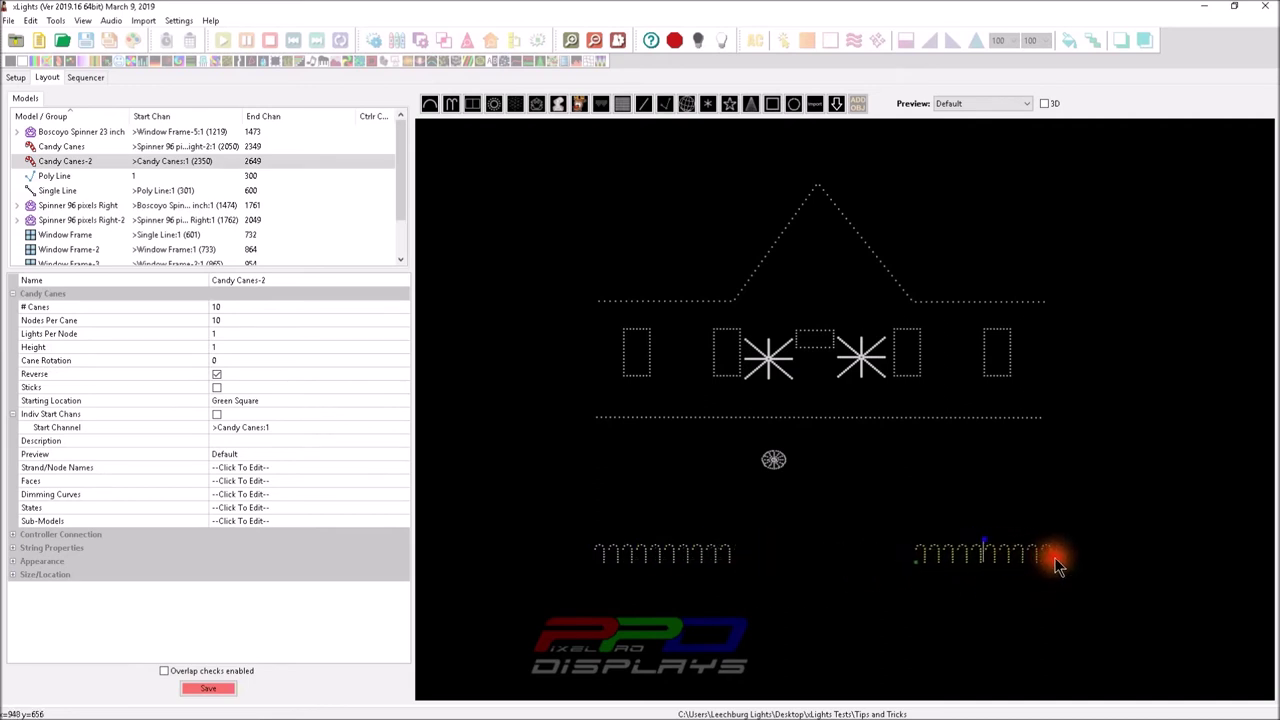
click(74, 160)
click(939, 552)
click(217, 374)
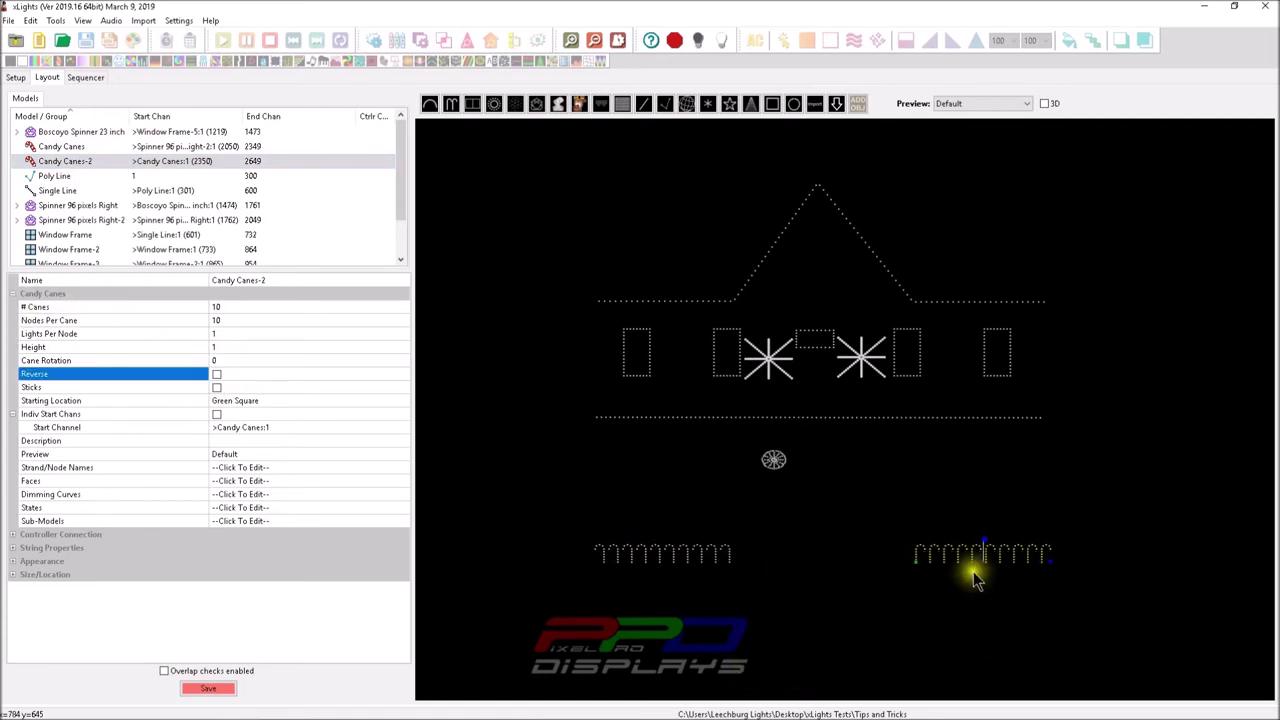
mouse_move(973, 571)
mouse_down()
mouse_move(970, 554)
mouse_move(973, 565)
mouse_up()
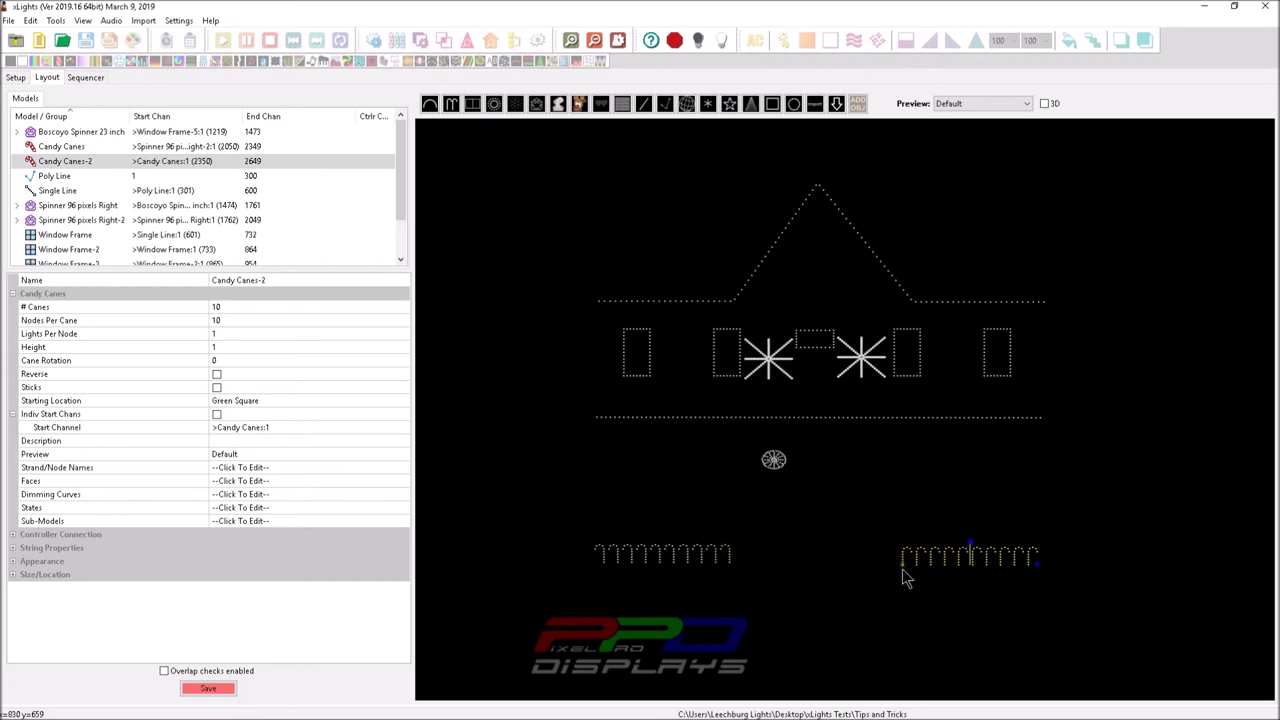
scroll(905, 578, up, 5)
- Drag Candy Canes-2 up beside the spinner, then back down to ground level at lower right
scroll(903, 577, down, 4)
scroll(866, 500, up, 3)
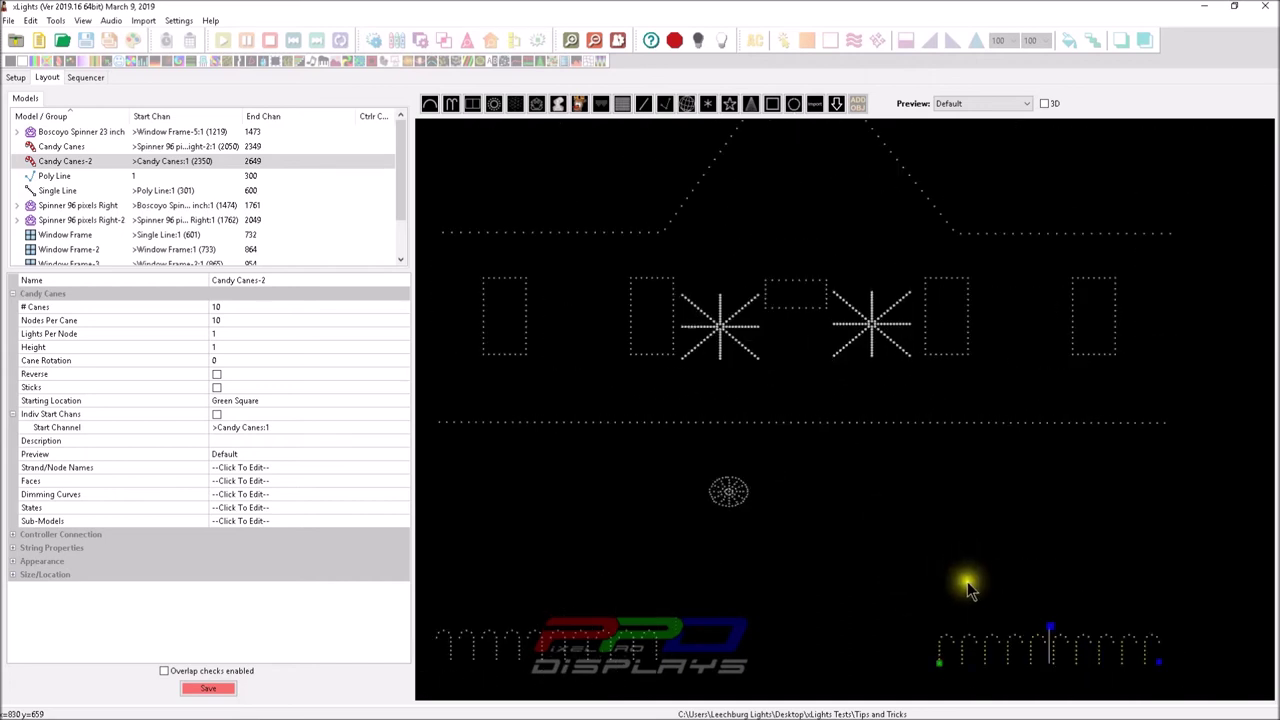
drag(983, 646, 840, 484)
scroll(840, 484, up, 1)
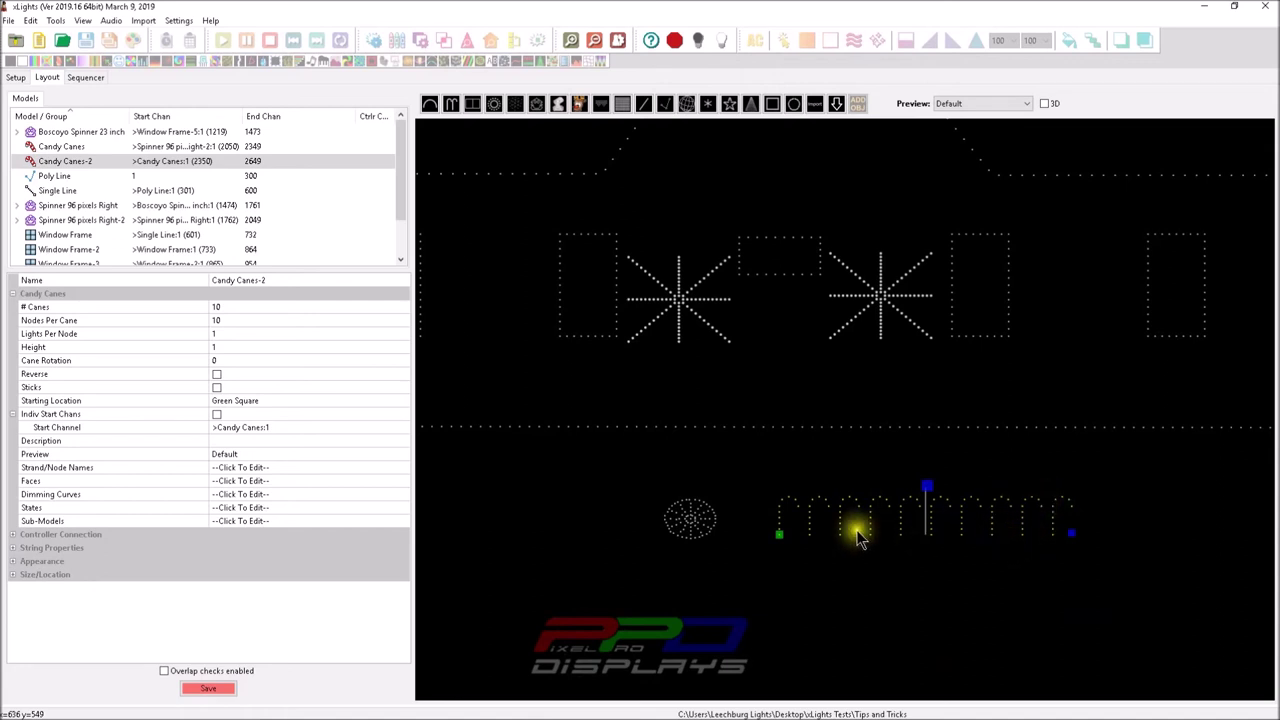
scroll(887, 524, down, 5)
scroll(910, 455, up, 2)
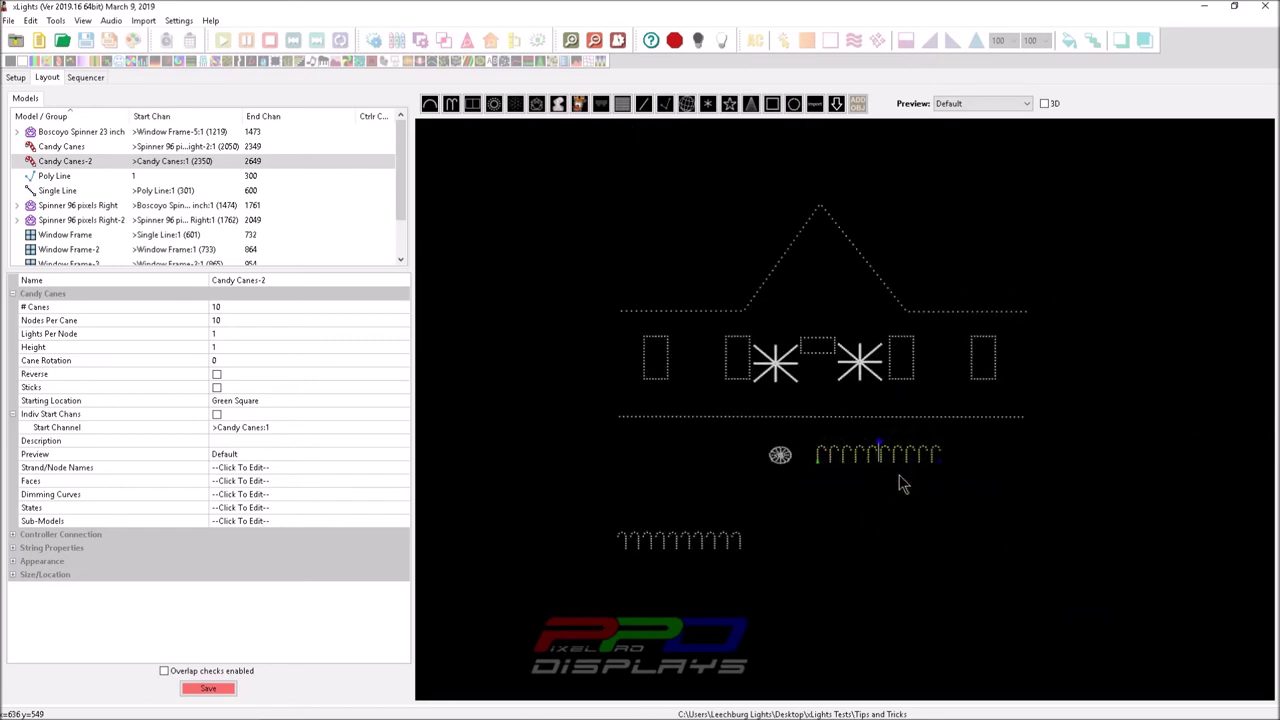
drag(900, 447, 987, 538)
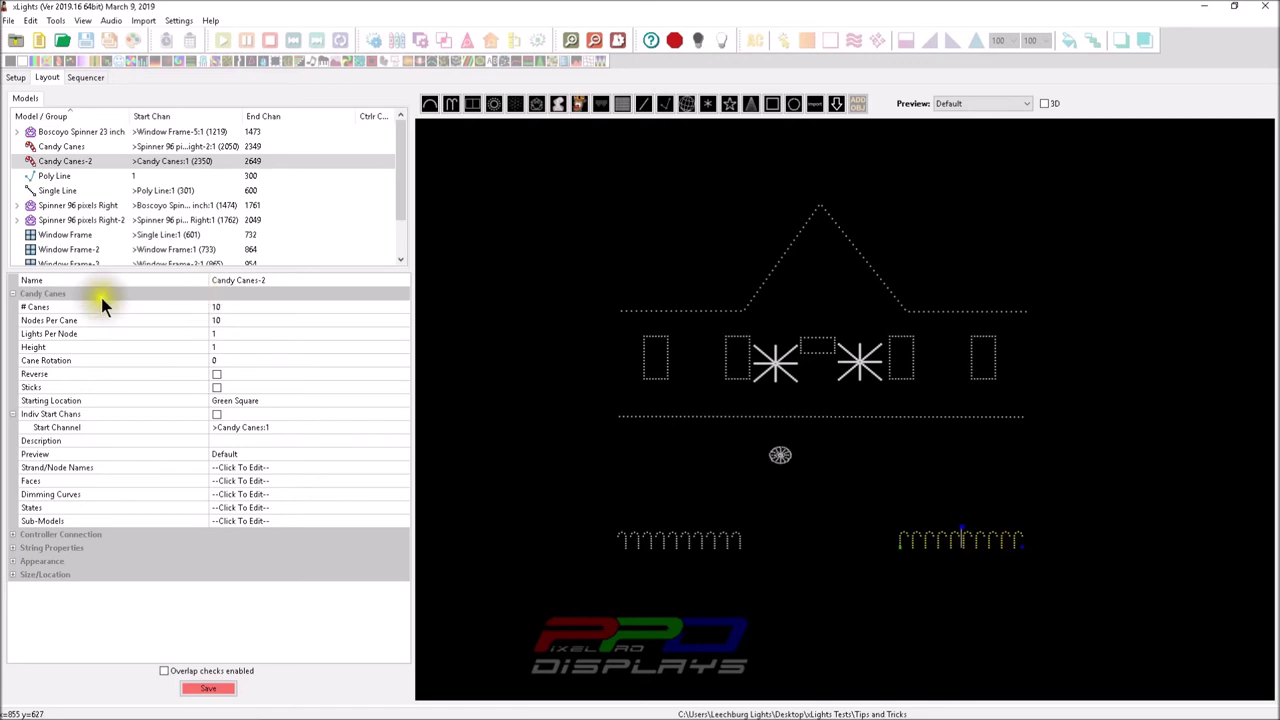
click(221, 364)
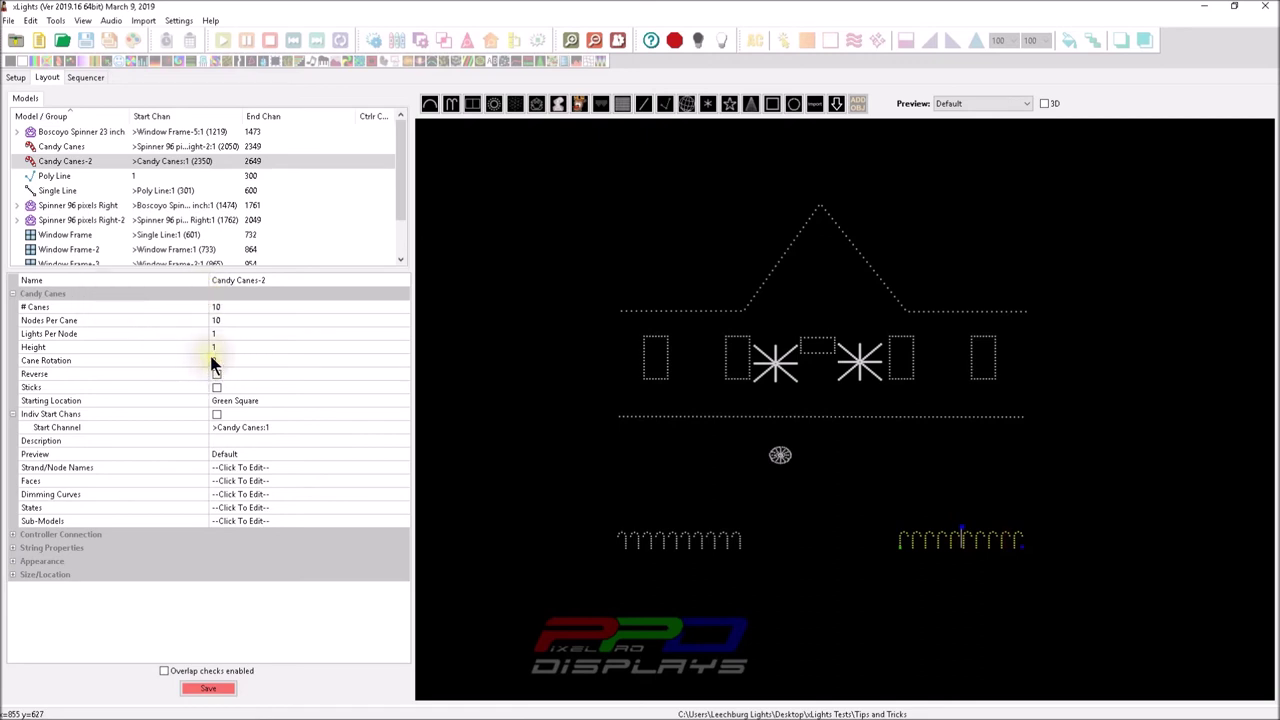
click(210, 365)
click(213, 367)
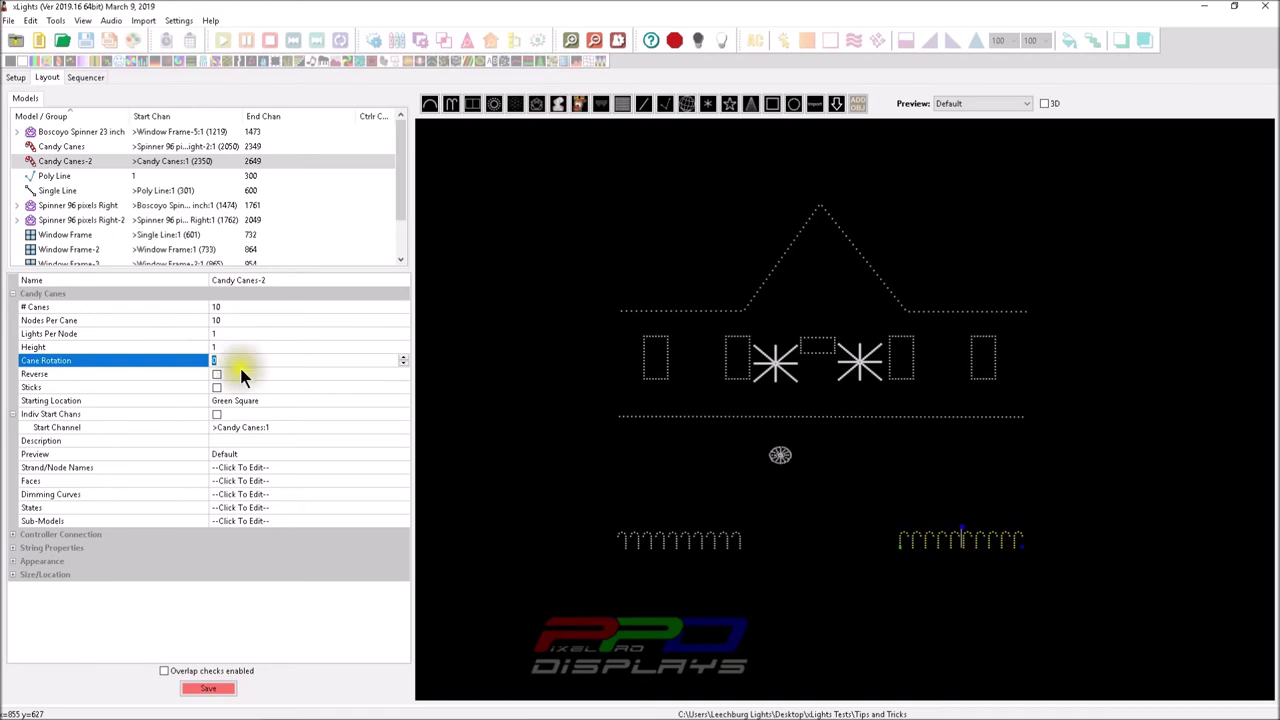
click(244, 373)
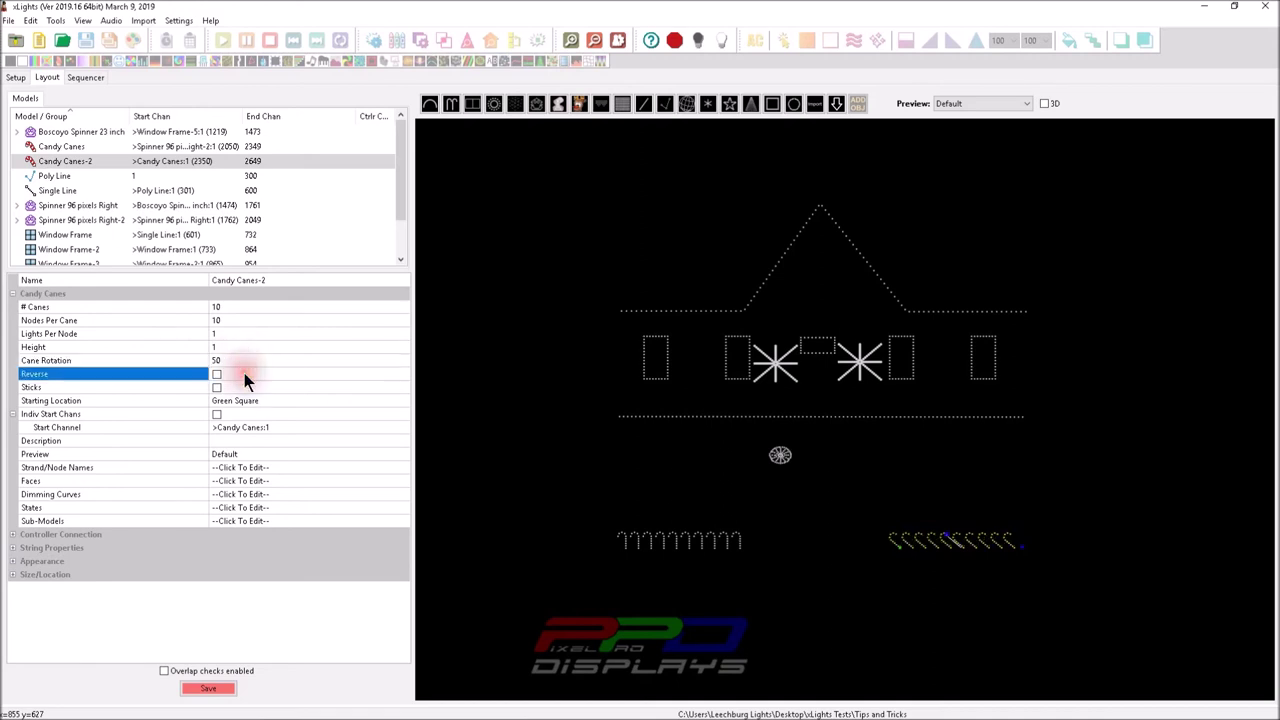
click(249, 360)
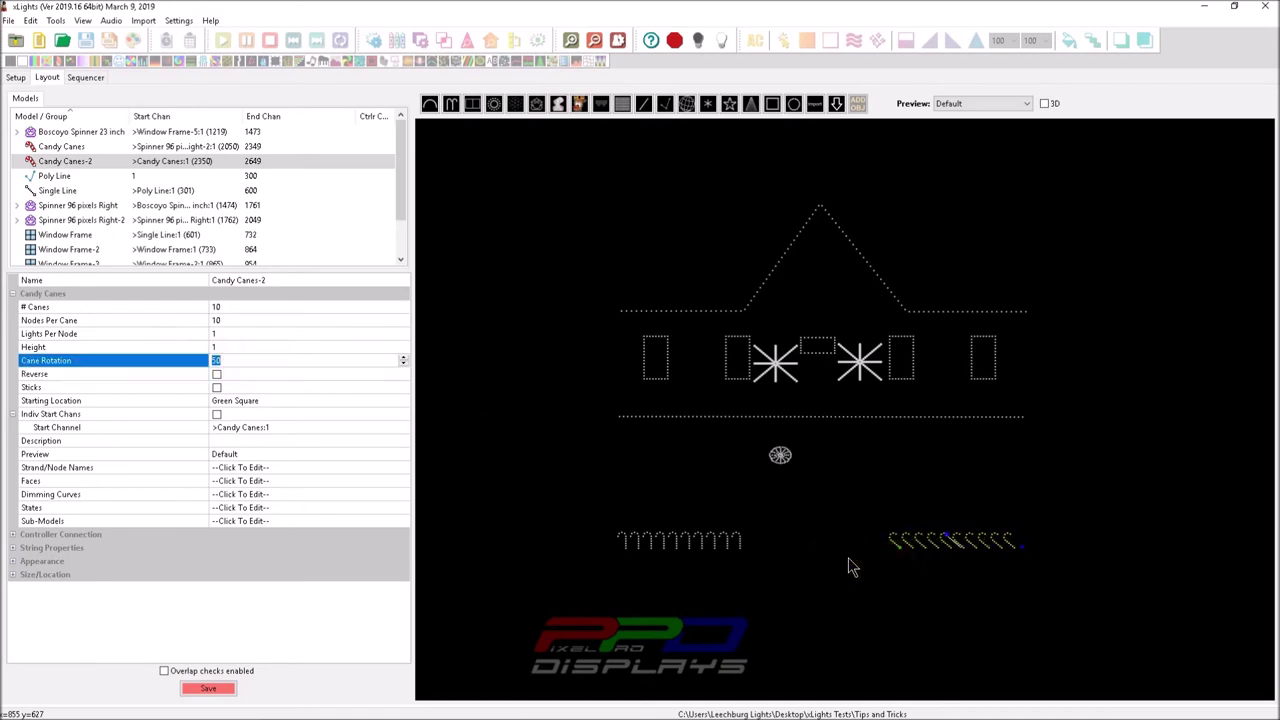
click(951, 537)
mouse_move(951, 537)
mouse_down()
mouse_move(986, 537)
mouse_move(893, 510)
mouse_move(893, 533)
mouse_move(953, 525)
mouse_move(961, 455)
mouse_move(966, 523)
mouse_move(892, 520)
mouse_move(1006, 503)
mouse_move(950, 505)
mouse_move(961, 529)
mouse_up()
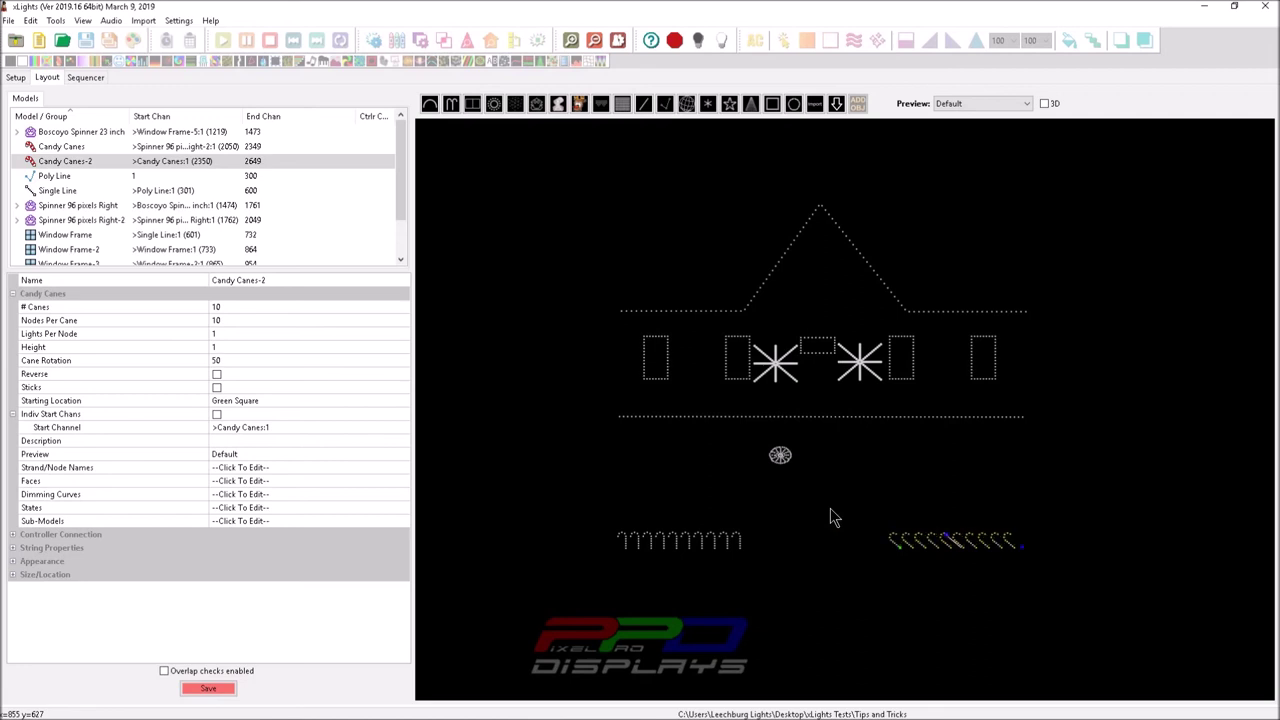
key(ctrl+z)
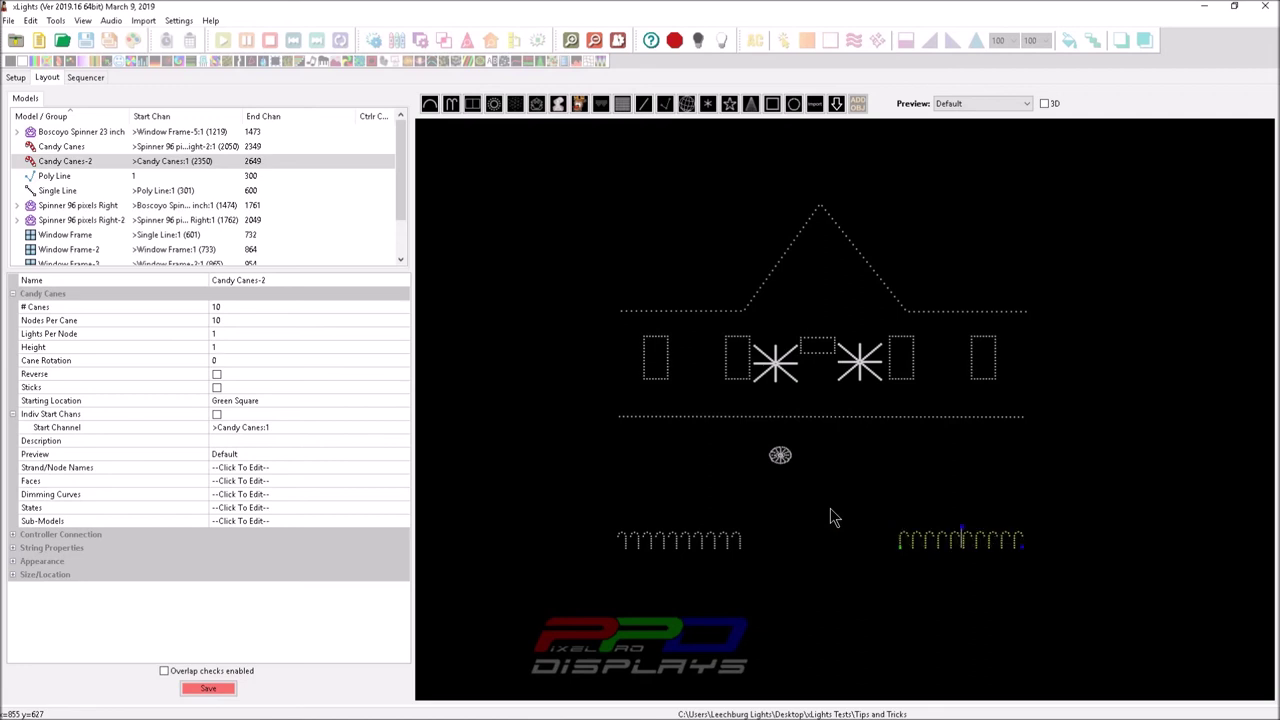